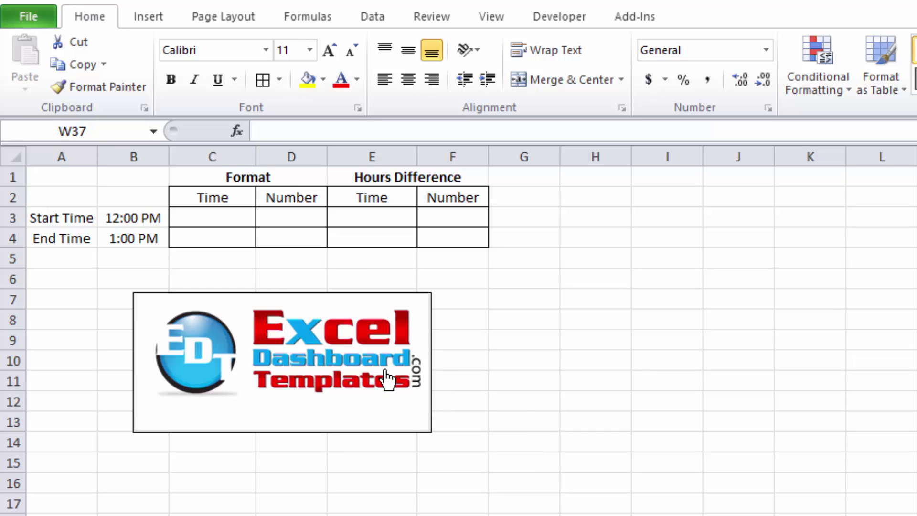
# Clear the existing start and end times from B3:B4
pyautogui.click(211, 239)
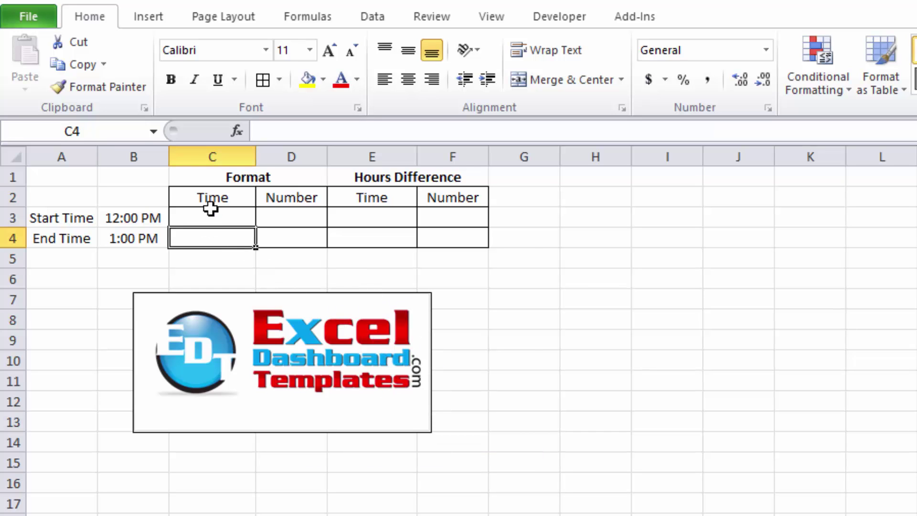
pyautogui.click(154, 217)
pyautogui.click(146, 270)
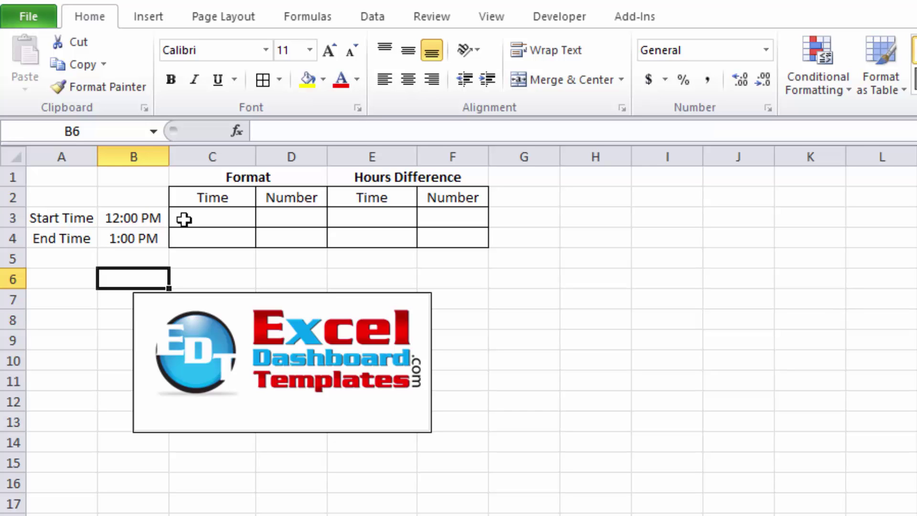
pyautogui.click(198, 217)
pyautogui.moveTo(136, 222); pyautogui.dragTo(138, 236)
pyautogui.click(141, 220)
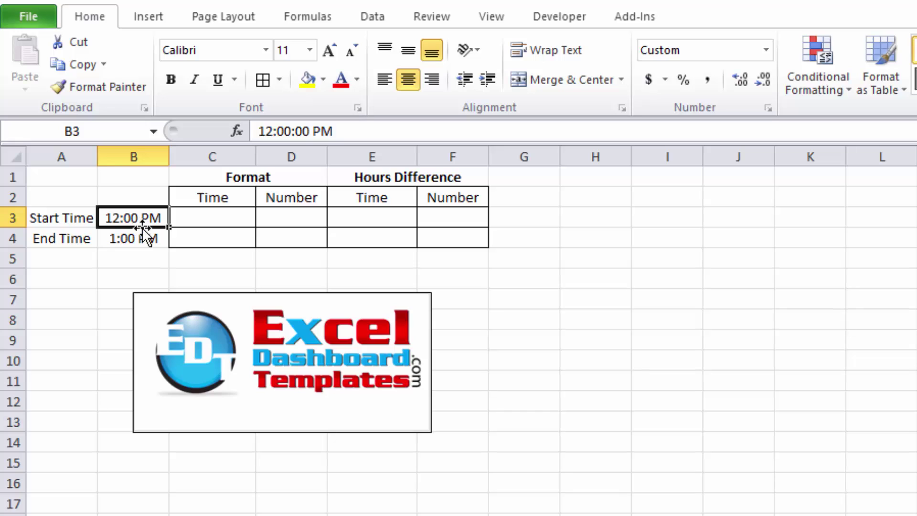
pyautogui.hotkey('shift', 'Down')
pyautogui.press('Delete')
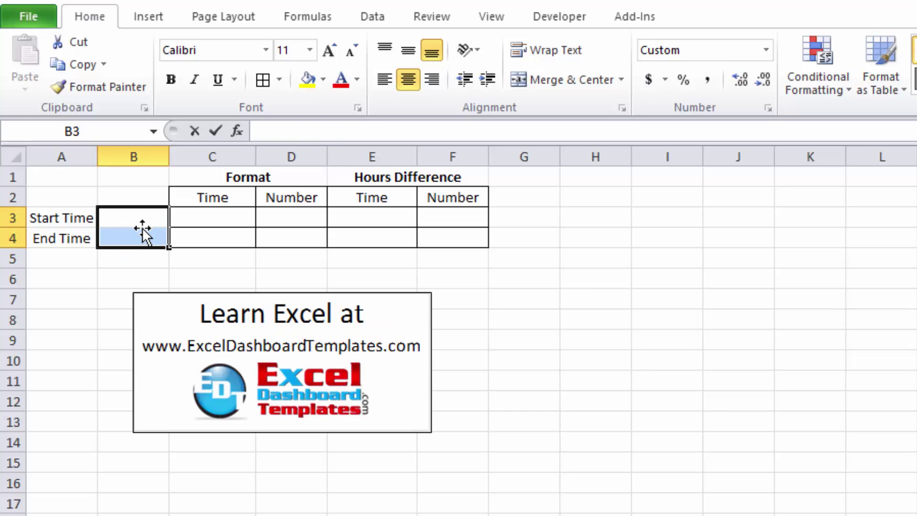
# Enter 12:00 PM as the start time in B3 and 1:00 PM as the end time in B4
pyautogui.write('12:00 pm')
pyautogui.press('Return')
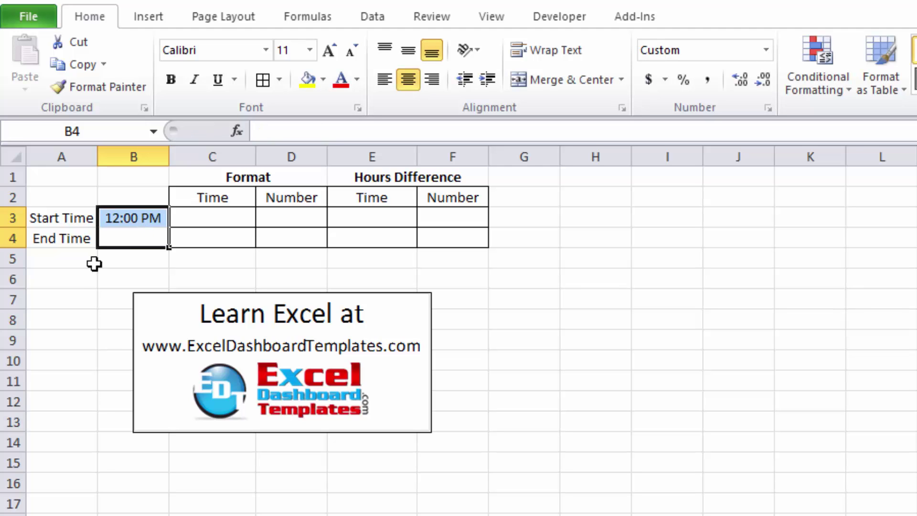
pyautogui.press('Down')
pyautogui.press('Up')
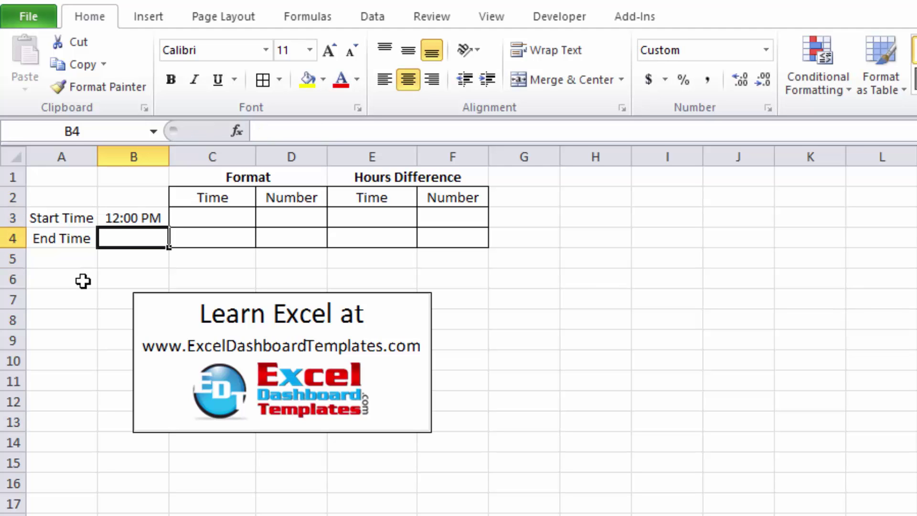
pyautogui.write('1:00 pm')
pyautogui.press('Return')
# Briefly view the 1:00 PM end time as a number, then restore its time format
pyautogui.press('Up')
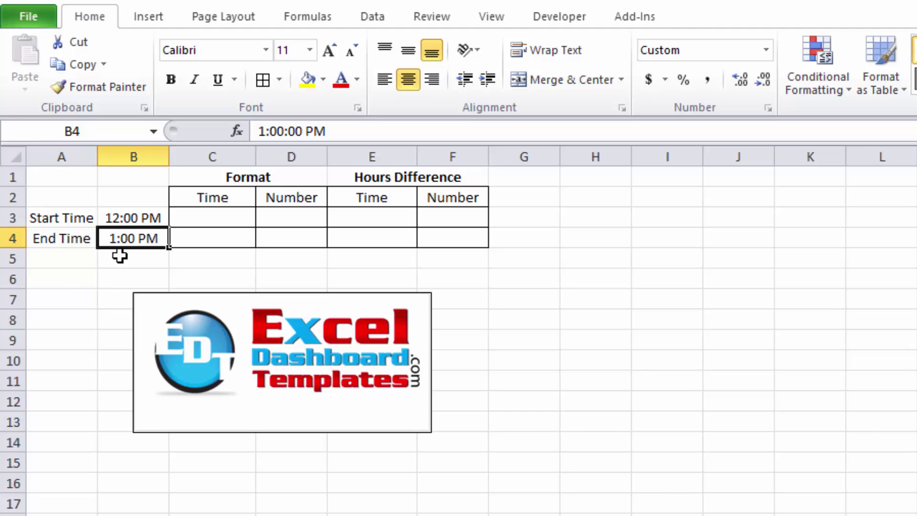
pyautogui.click(707, 81)
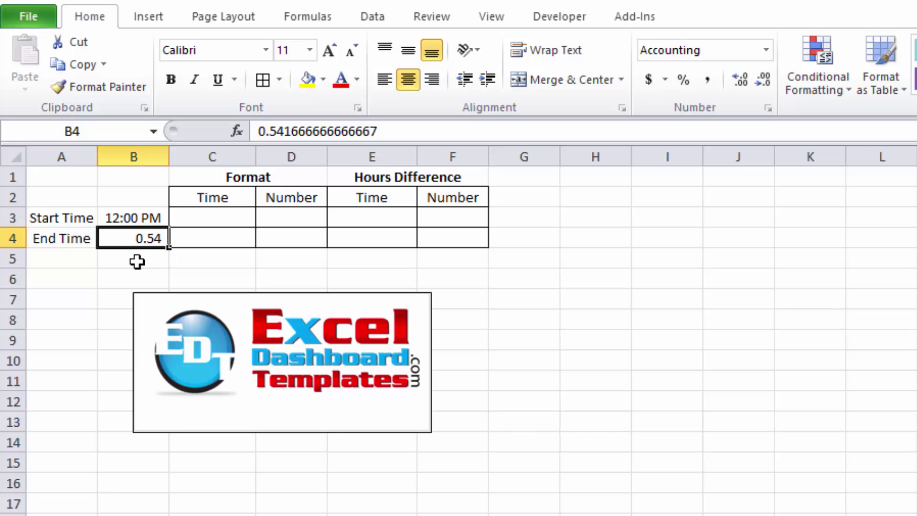
pyautogui.hotkey('ctrl', 'shift', '2')
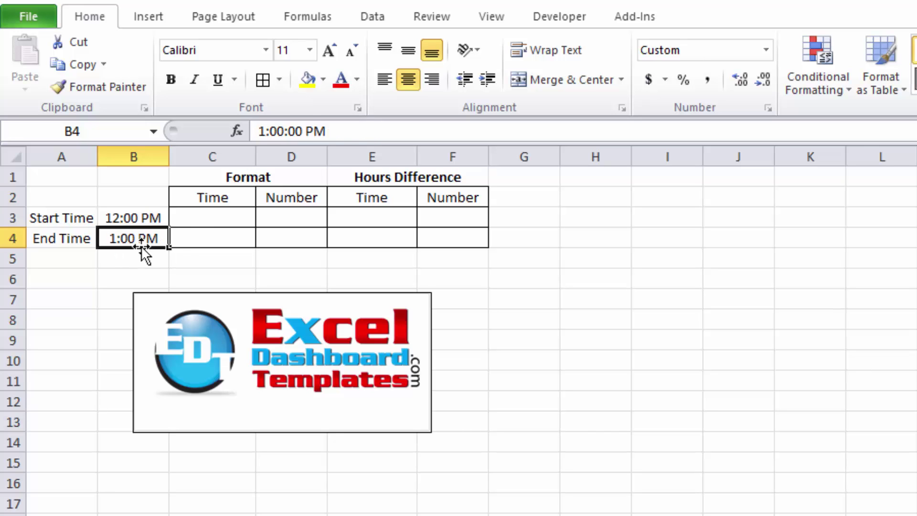
pyautogui.click(203, 219)
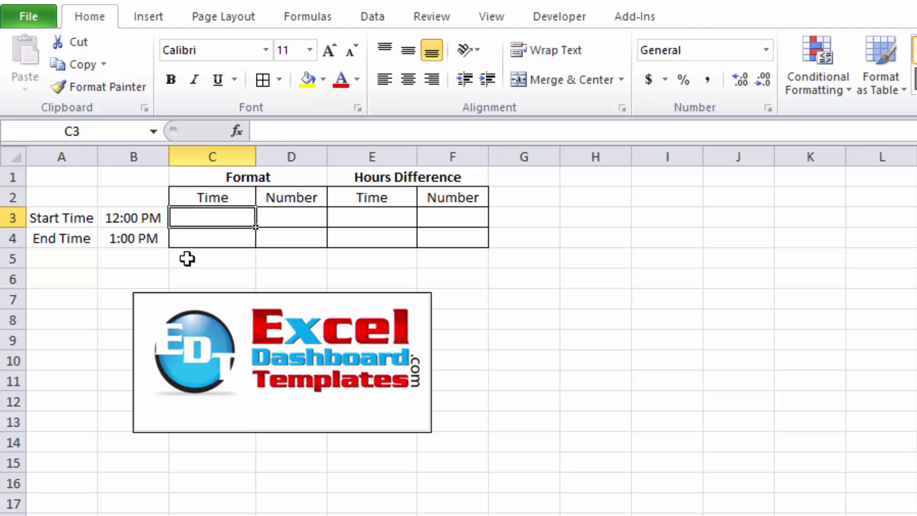
pyautogui.moveTo(153, 219); pyautogui.dragTo(152, 239)
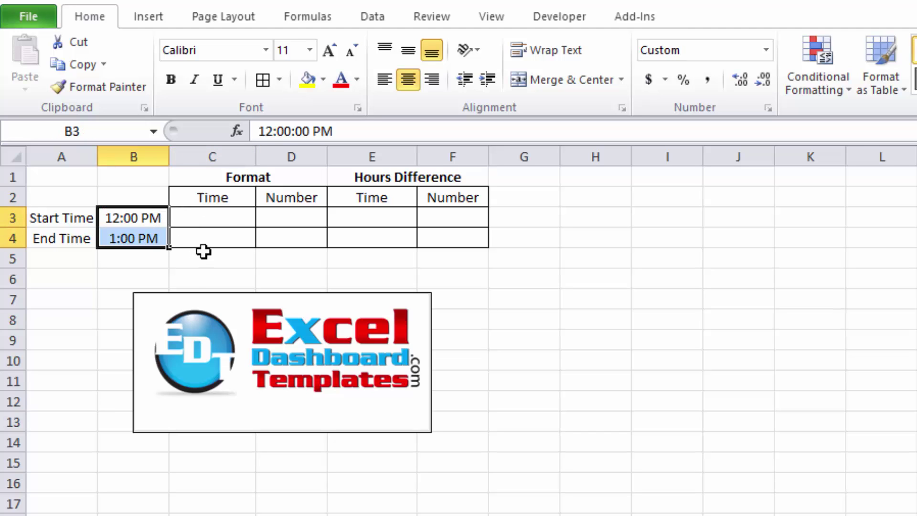
# Enter the formula =B3-B4 in C3
pyautogui.click(219, 218)
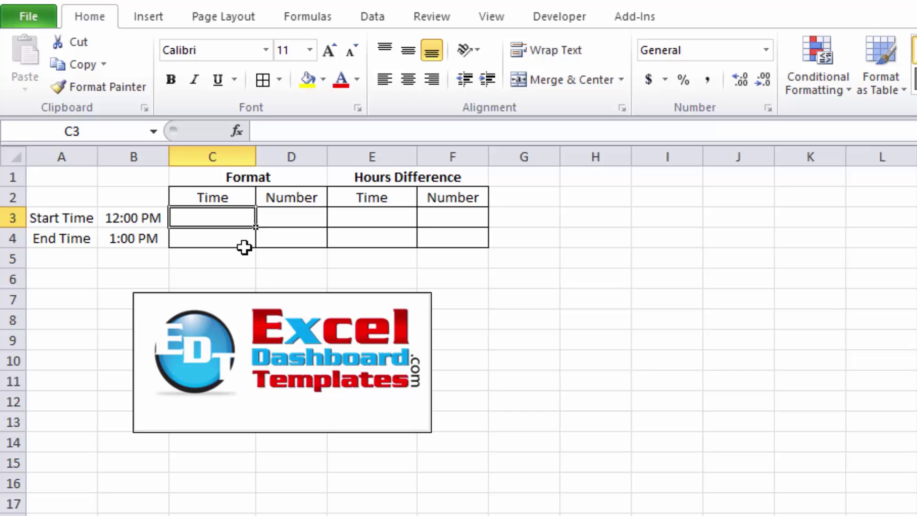
pyautogui.press('Up')
pyautogui.press('Down')
pyautogui.write('=')
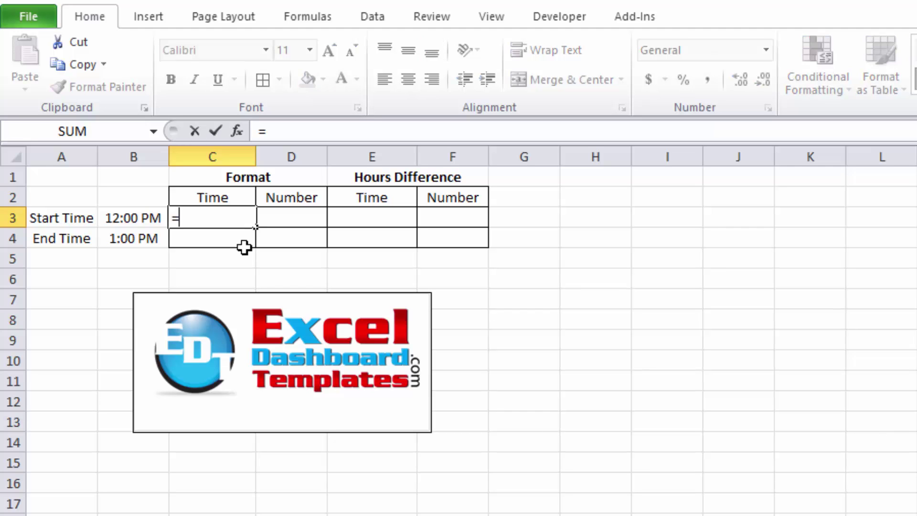
pyautogui.press('Left')
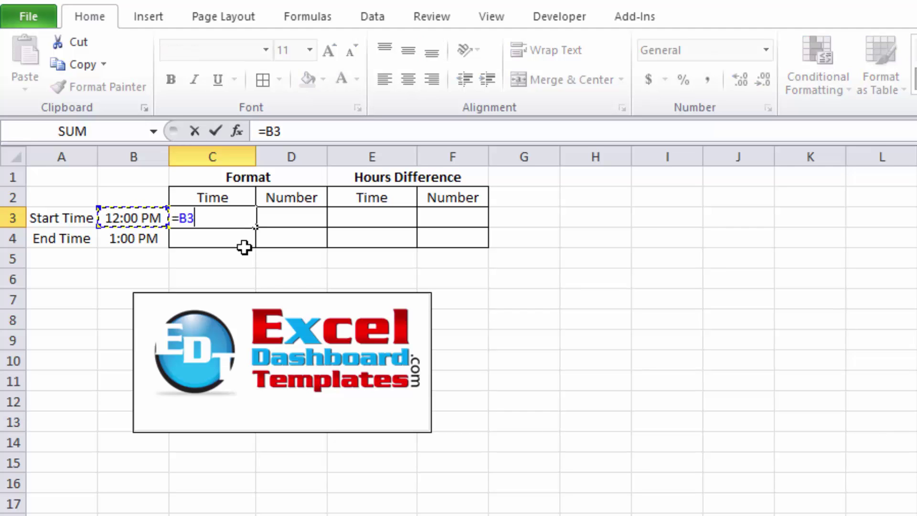
pyautogui.write('-')
pyautogui.press('Left')
pyautogui.press('Down')
pyautogui.press('Return')
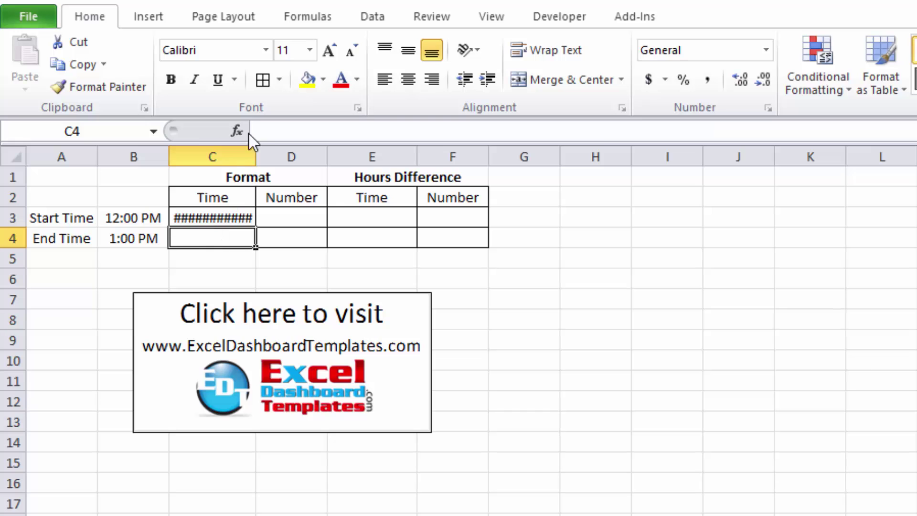
# Widen and autofit column C, then check that C3 still shows #####
pyautogui.moveTo(255, 153); pyautogui.dragTo(307, 194)
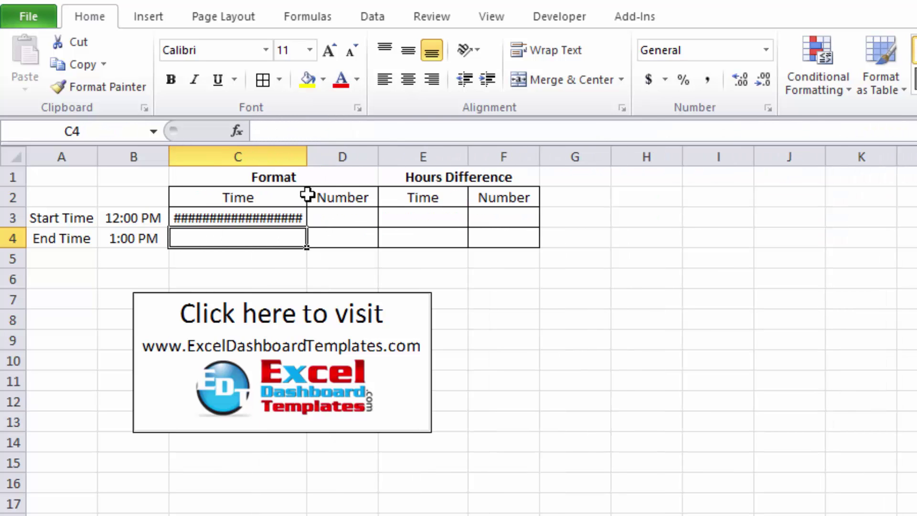
pyautogui.doubleClick(301, 162)
pyautogui.moveTo(209, 164); pyautogui.dragTo(253, 160)
pyautogui.click(218, 213)
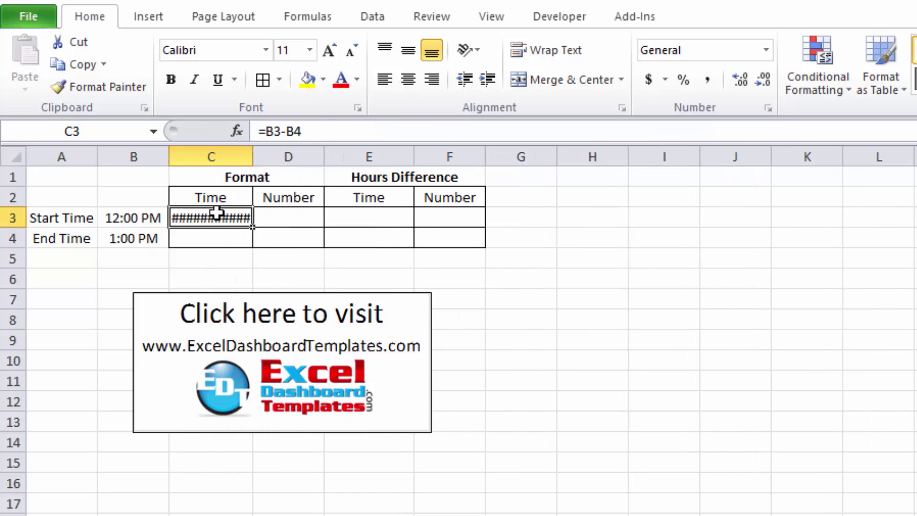
pyautogui.click(136, 219)
pyautogui.click(135, 237)
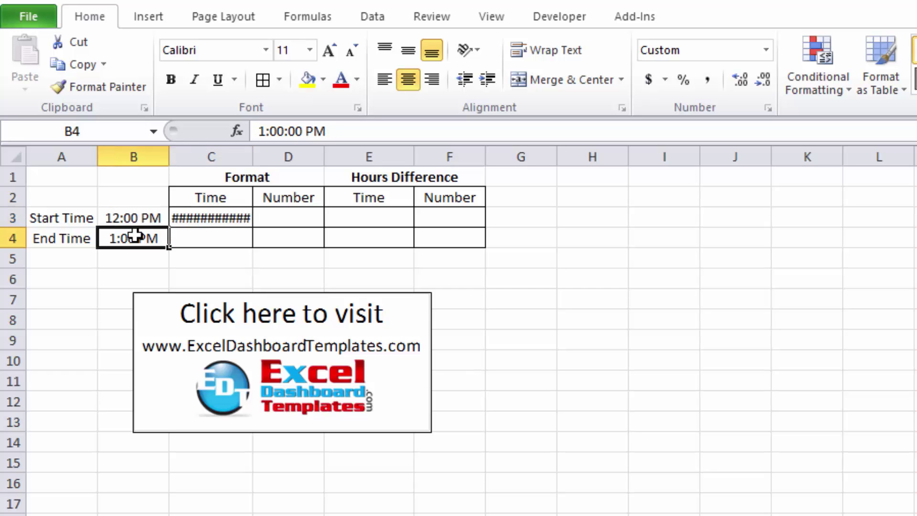
pyautogui.click(200, 213)
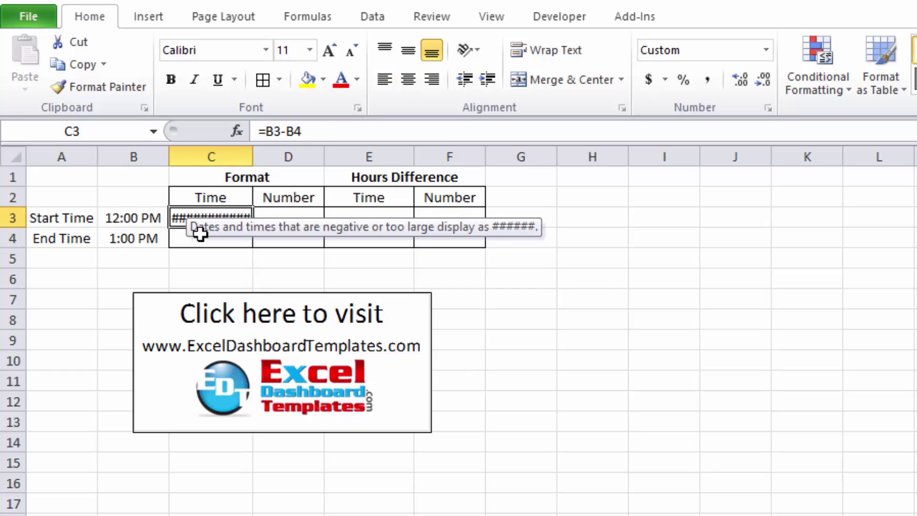
pyautogui.click(199, 236)
# Enter =B4-B3 in C4, which shows 1:00 AM
pyautogui.write('=')
pyautogui.press('Left')
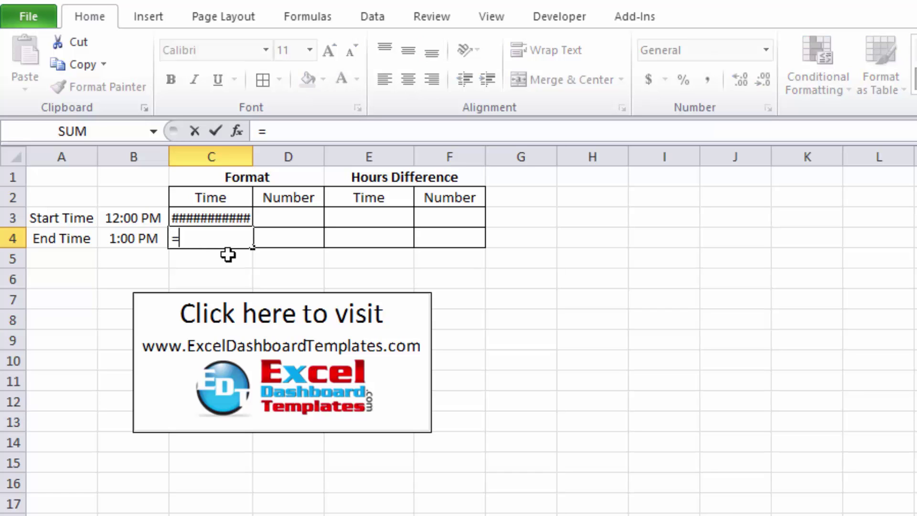
pyautogui.write('-')
pyautogui.press('Up')
pyautogui.press('Left')
pyautogui.press('Return')
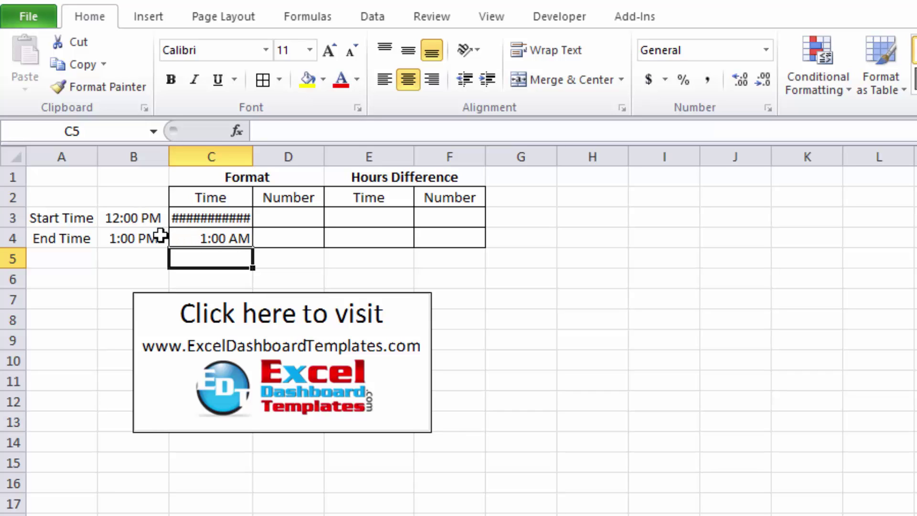
pyautogui.click(192, 235)
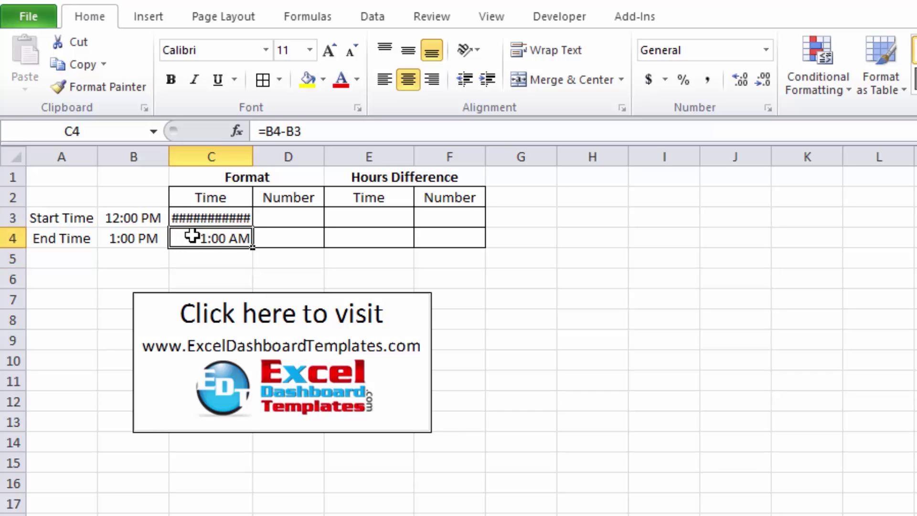
# View C4 as the decimal 0.041667, then switch it to Time format, showing 1:00:00 AM
pyautogui.click(704, 86)
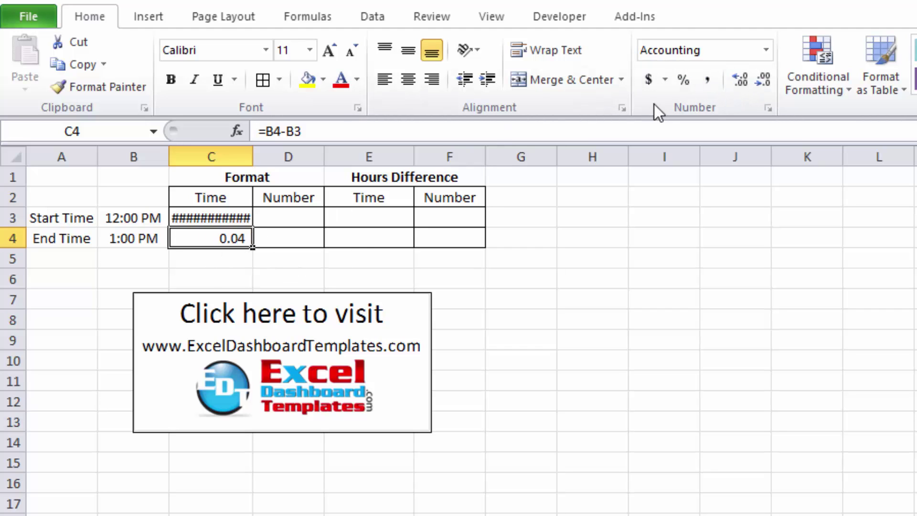
pyautogui.click(740, 78)
pyautogui.click(740, 78)
pyautogui.click(740, 77)
pyautogui.click(740, 77)
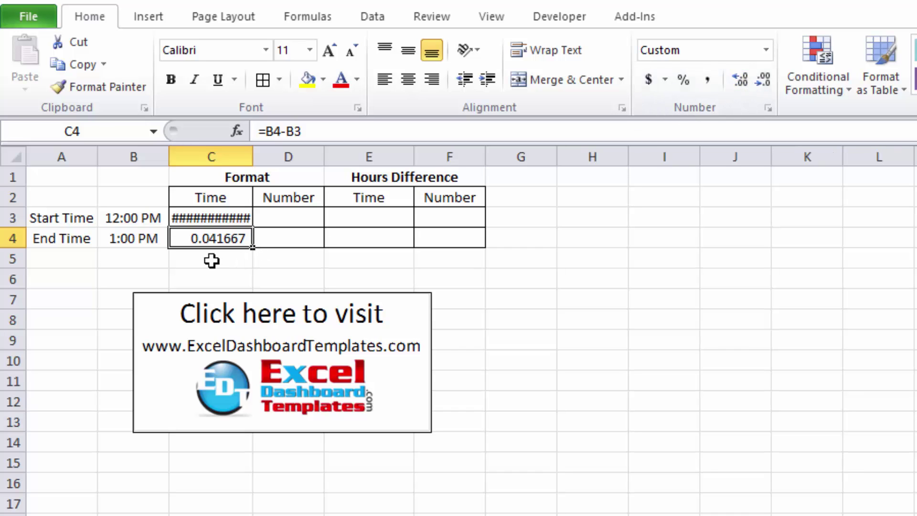
pyautogui.click(762, 55)
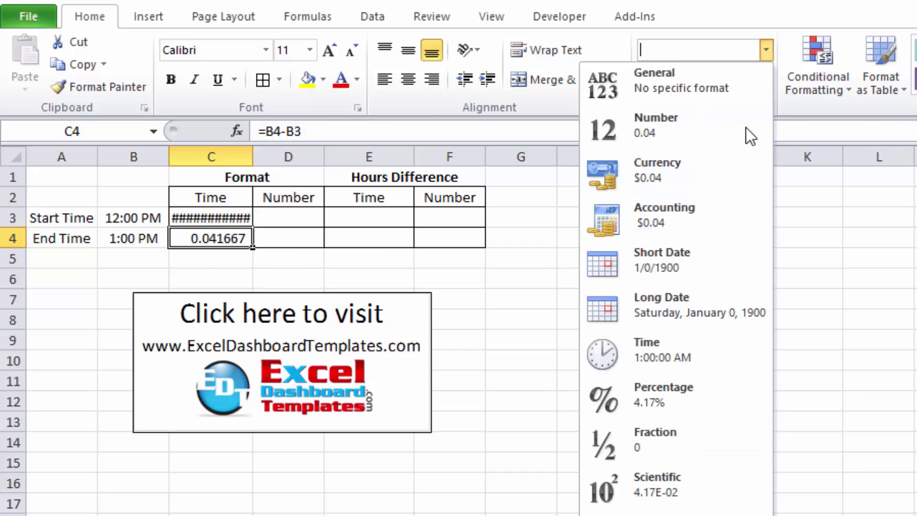
pyautogui.click(658, 339)
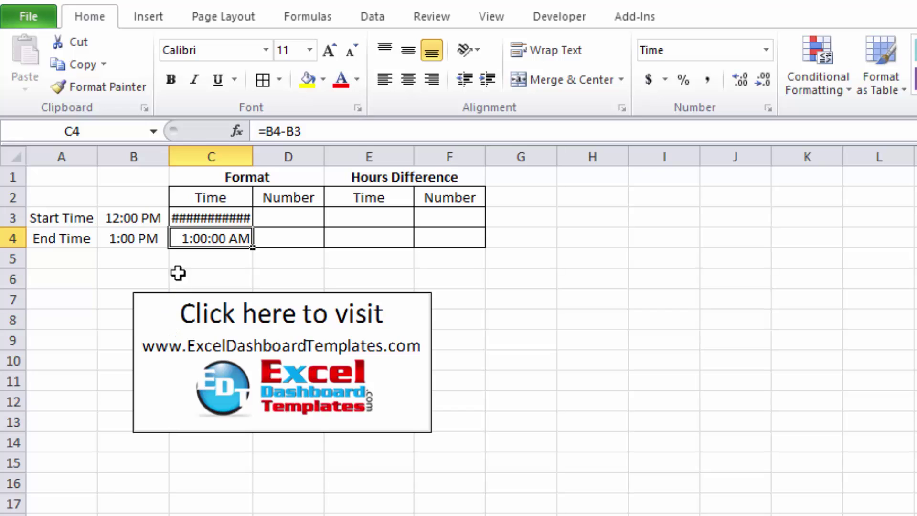
pyautogui.click(224, 218)
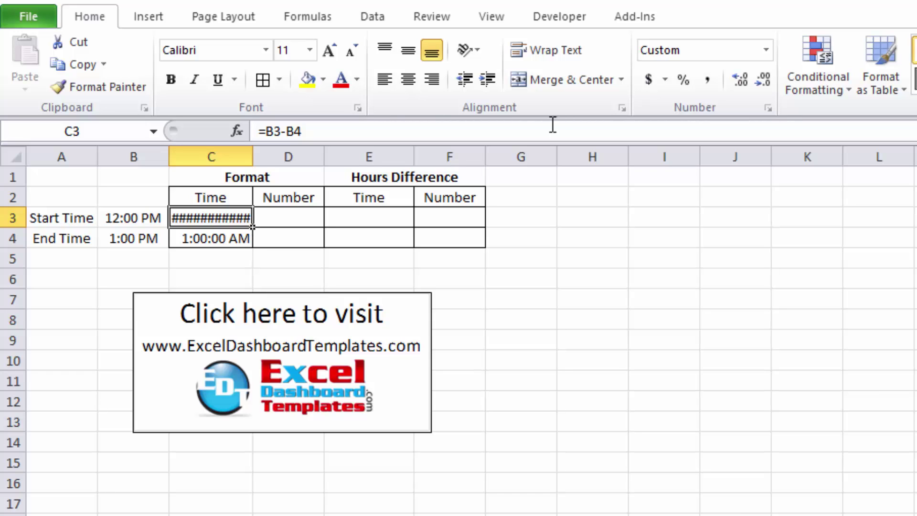
# Enter =B3-B4 in D3 and format it as Number with extra decimals, showing -0.04167
pyautogui.click(268, 219)
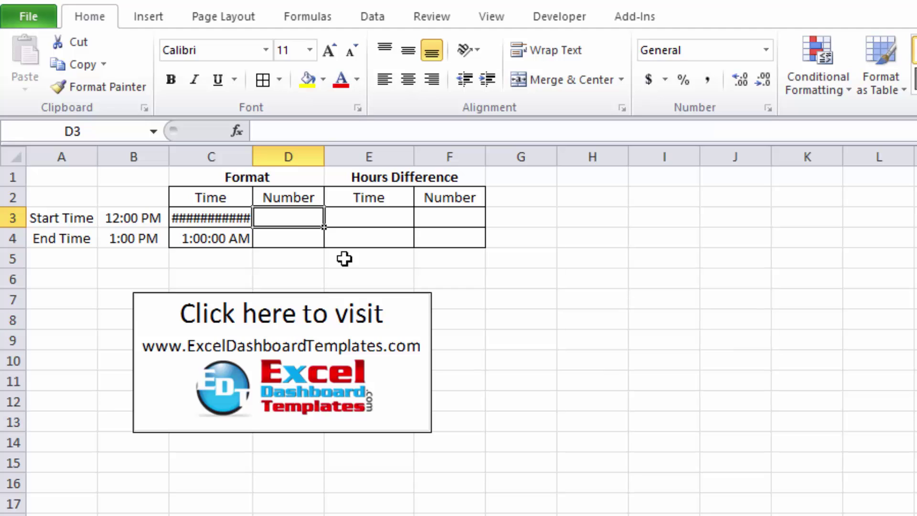
pyautogui.write('=')
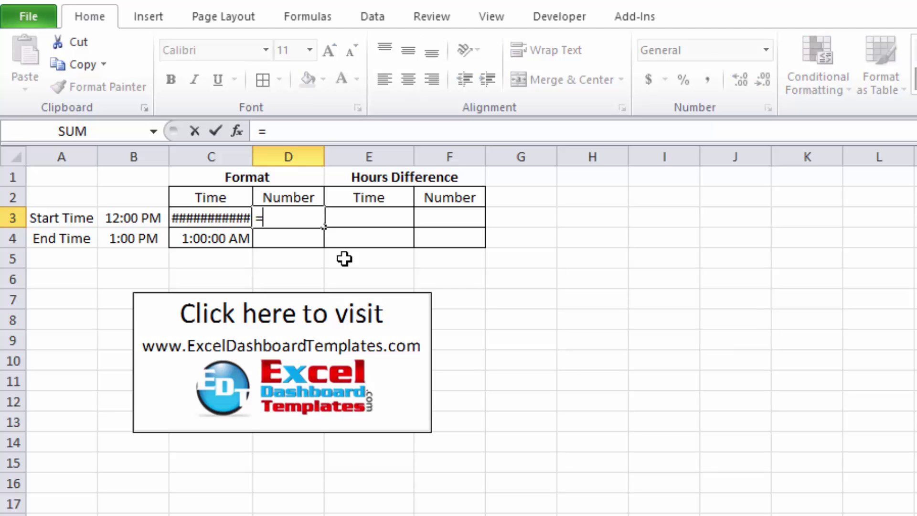
pyautogui.press('Left')
pyautogui.press('Left')
pyautogui.write('-')
pyautogui.press('Left')
pyautogui.press('Left')
pyautogui.press('Down')
pyautogui.press('Return')
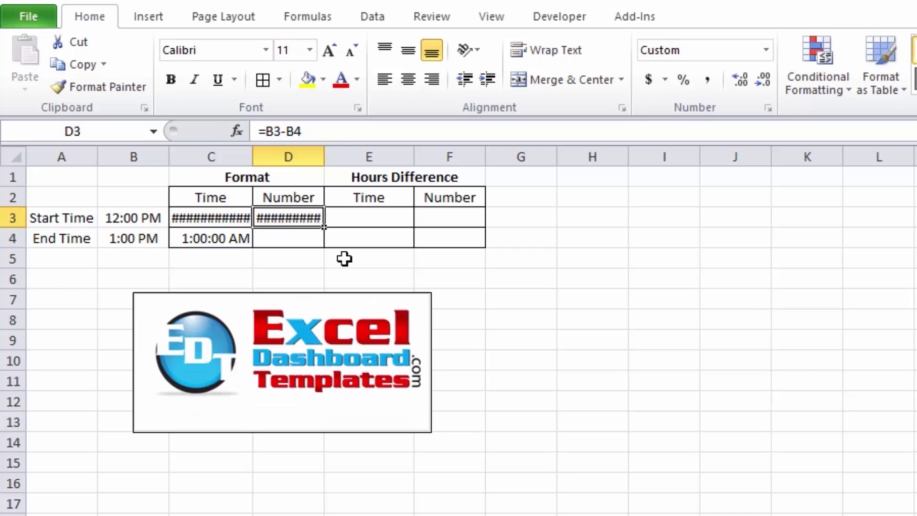
pyautogui.click(764, 51)
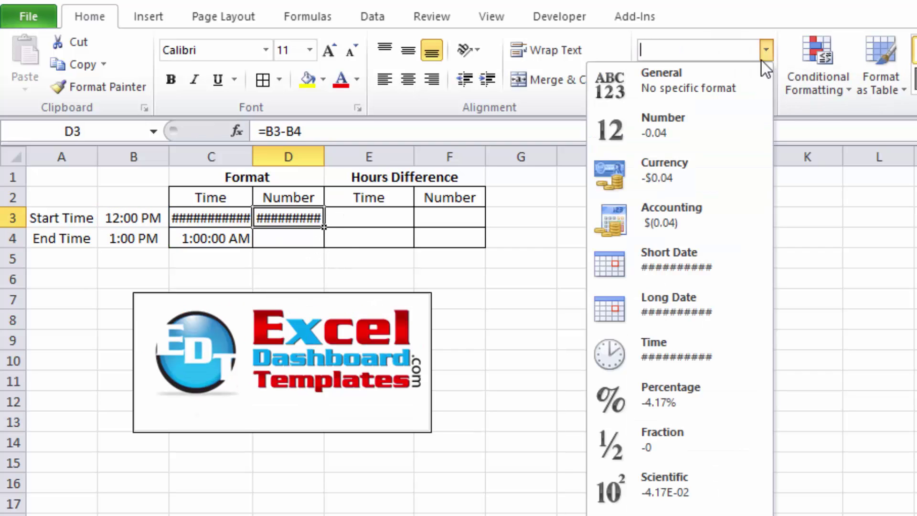
pyautogui.click(695, 114)
pyautogui.click(735, 79)
pyautogui.click(735, 79)
pyautogui.click(736, 79)
# Enter =B4-B3 in D4 and format it as Number with five decimals, showing 0.04167
pyautogui.click(290, 234)
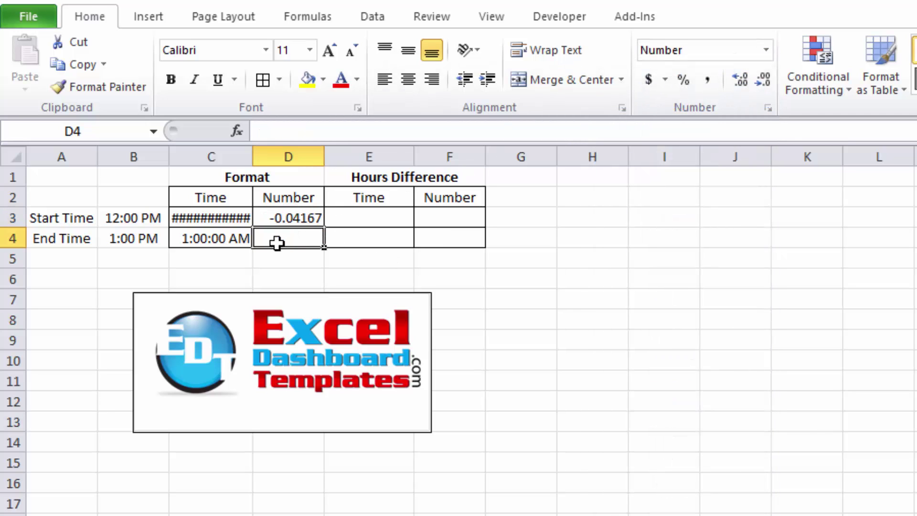
pyautogui.write('=')
pyautogui.press('Left')
pyautogui.press('Left')
pyautogui.write('-')
pyautogui.press('Up')
pyautogui.press('Left')
pyautogui.press('Left')
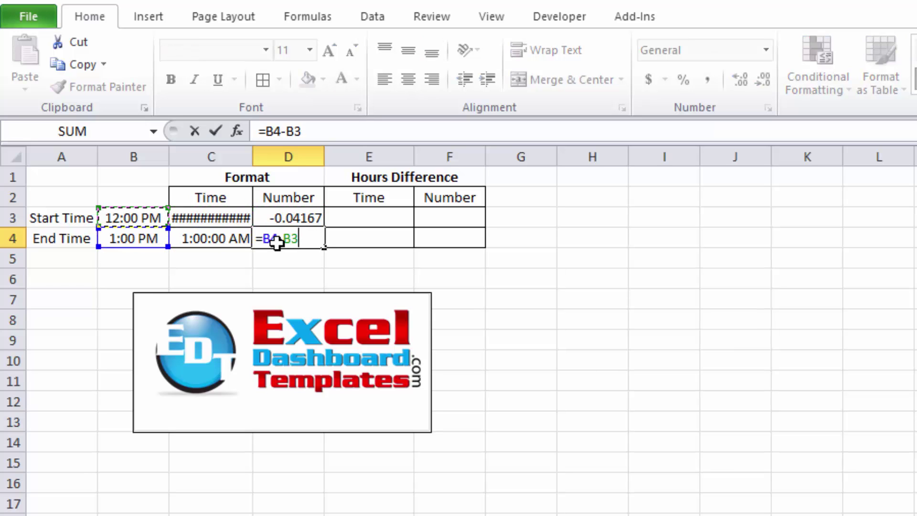
pyautogui.hotkey('ctrl', 'Return')
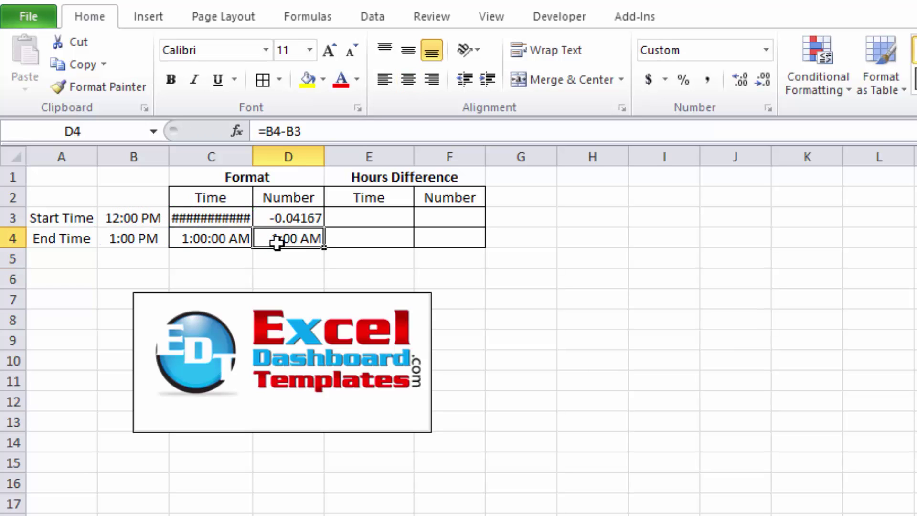
pyautogui.click(706, 79)
pyautogui.click(747, 82)
pyautogui.click(747, 82)
pyautogui.click(766, 51)
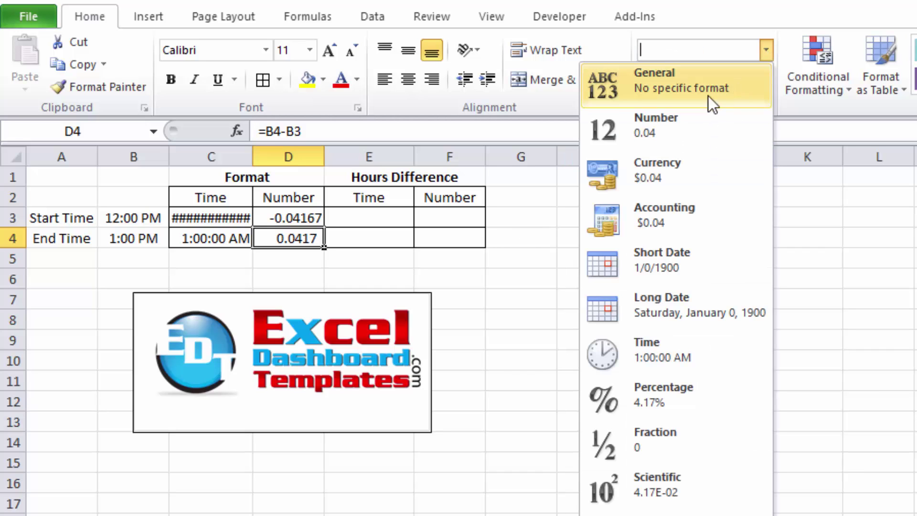
pyautogui.click(679, 123)
pyautogui.click(736, 82)
pyautogui.click(735, 82)
pyautogui.click(735, 83)
pyautogui.click(306, 264)
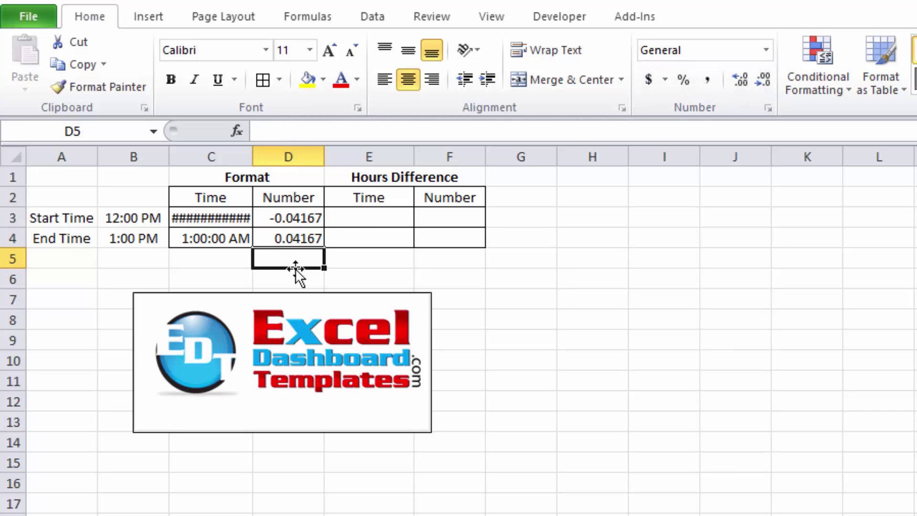
pyautogui.moveTo(215, 213); pyautogui.dragTo(210, 242)
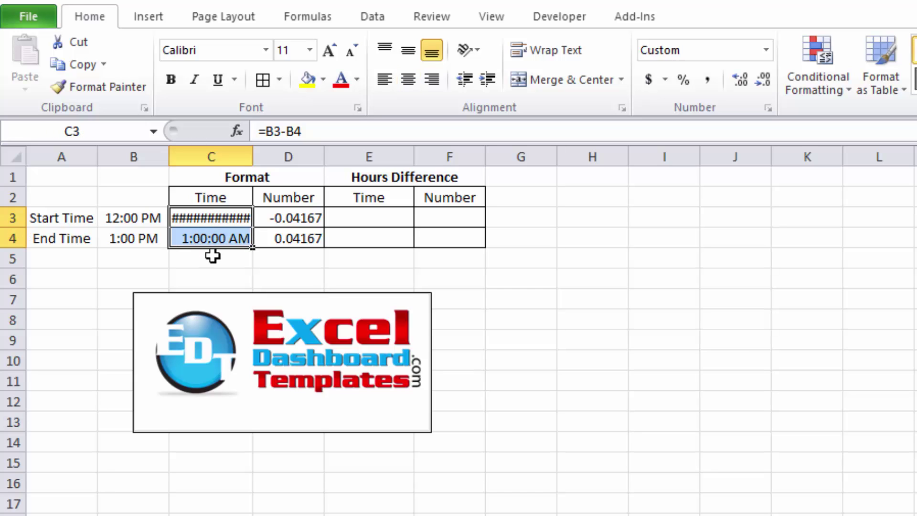
pyautogui.click(215, 217)
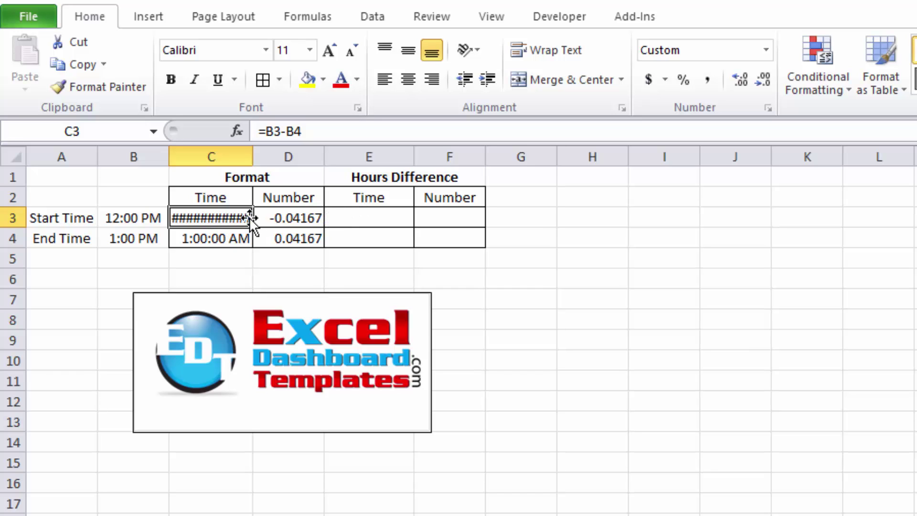
pyautogui.click(288, 217)
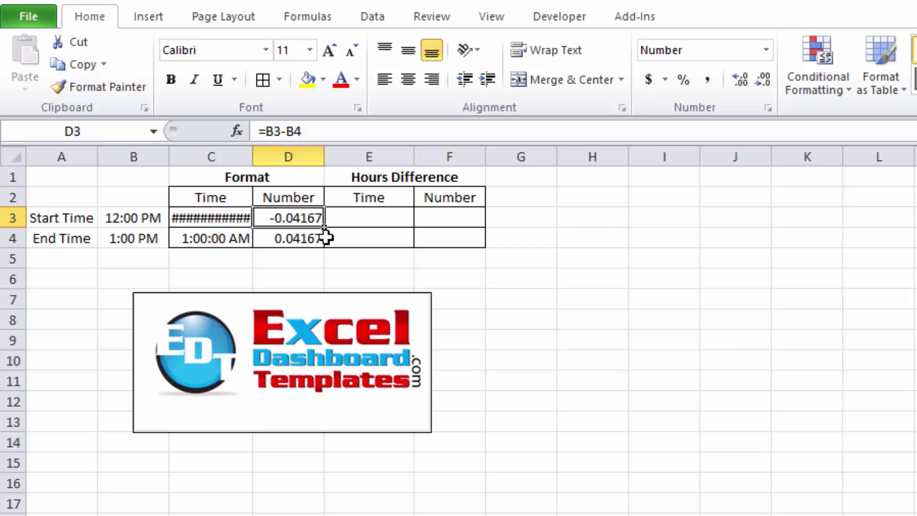
pyautogui.click(119, 236)
pyautogui.moveTo(120, 233); pyautogui.dragTo(122, 220)
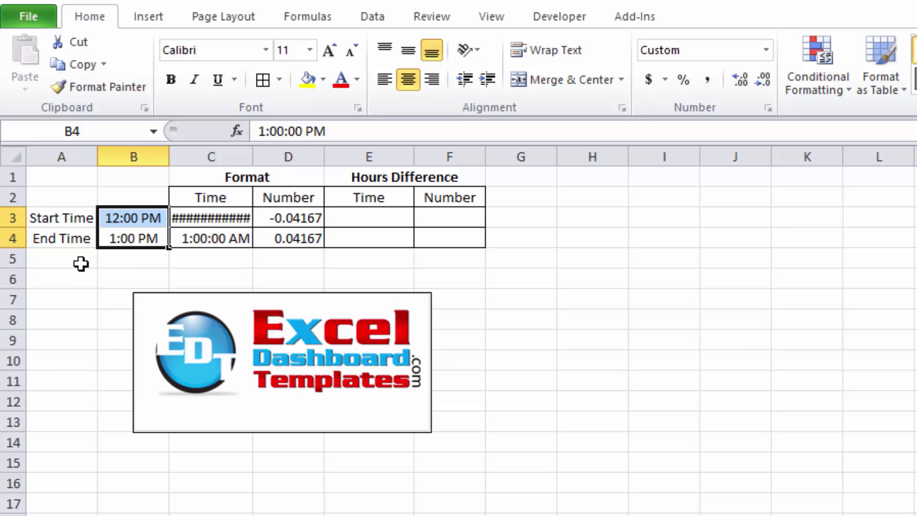
pyautogui.click(365, 216)
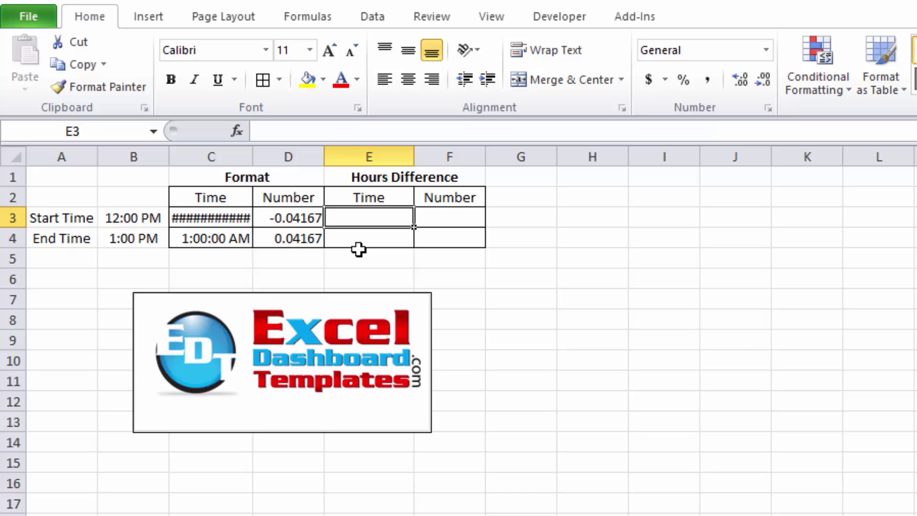
# Enter =HOUR(B3)-HOUR(B4) in E3 and format it as Number, showing -1.000
pyautogui.write('=')
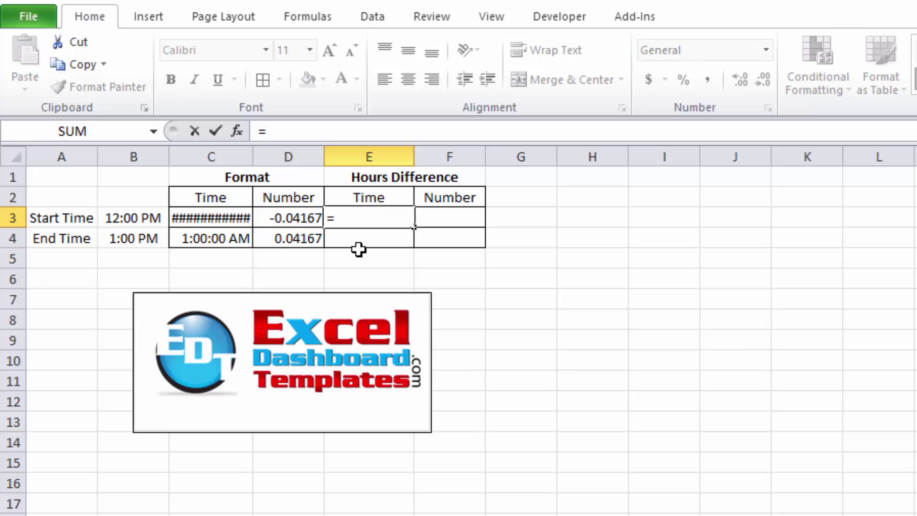
pyautogui.write('hour')
pyautogui.press('Tab')
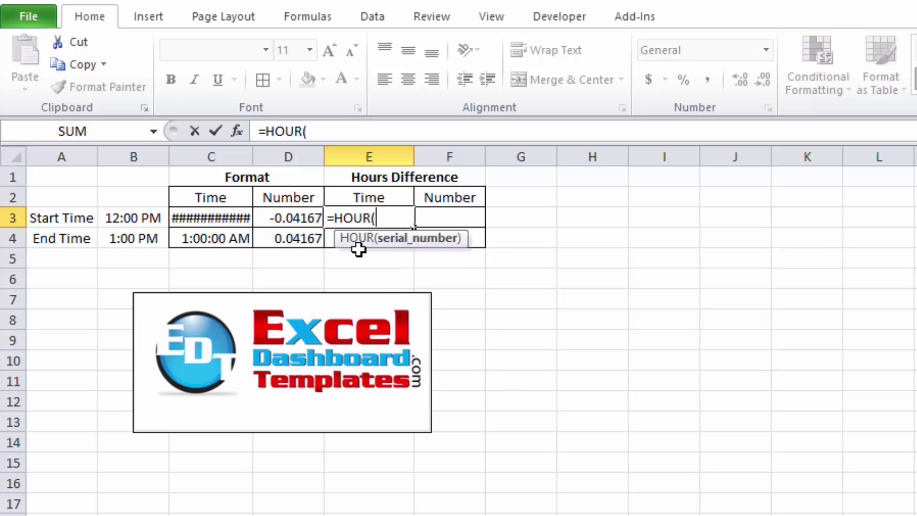
pyautogui.press('Left')
pyautogui.press('Left')
pyautogui.press('Left')
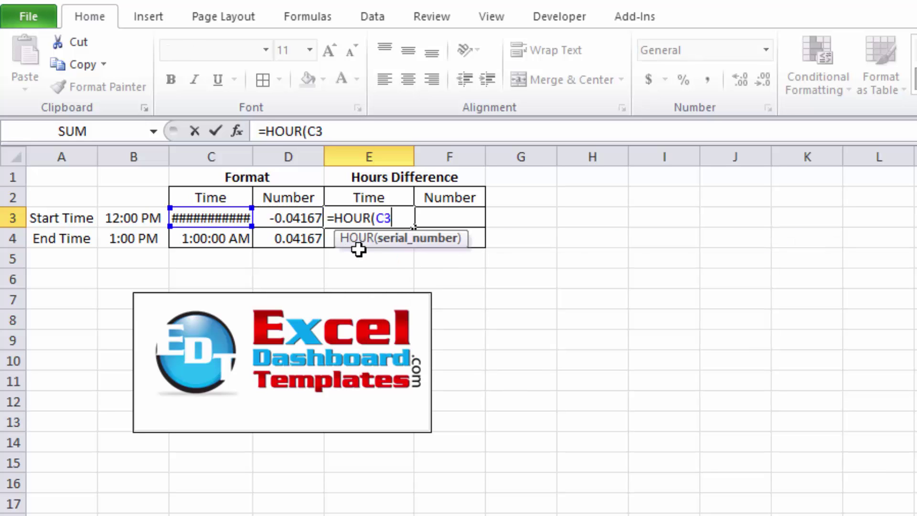
pyautogui.write(')')
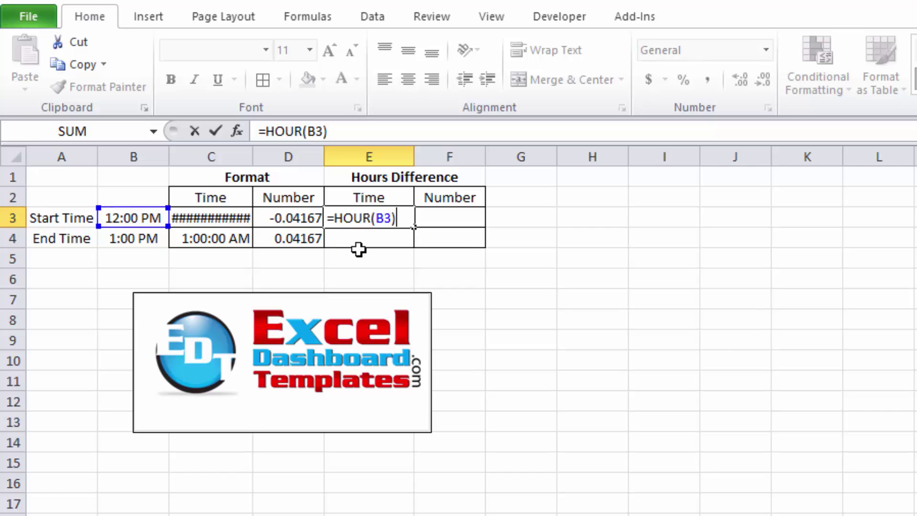
pyautogui.write('-ho')
pyautogui.press('Tab')
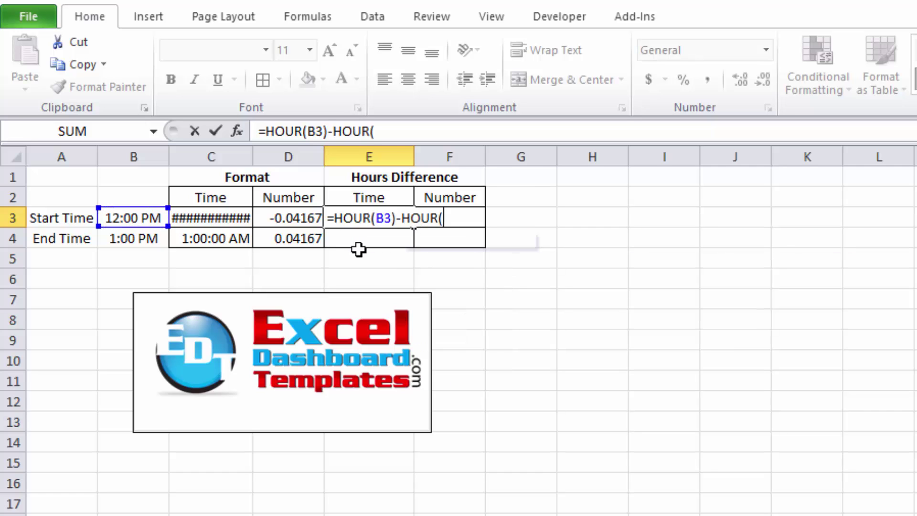
pyautogui.press('Left')
pyautogui.press('Left')
pyautogui.press('Left')
pyautogui.press('Down')
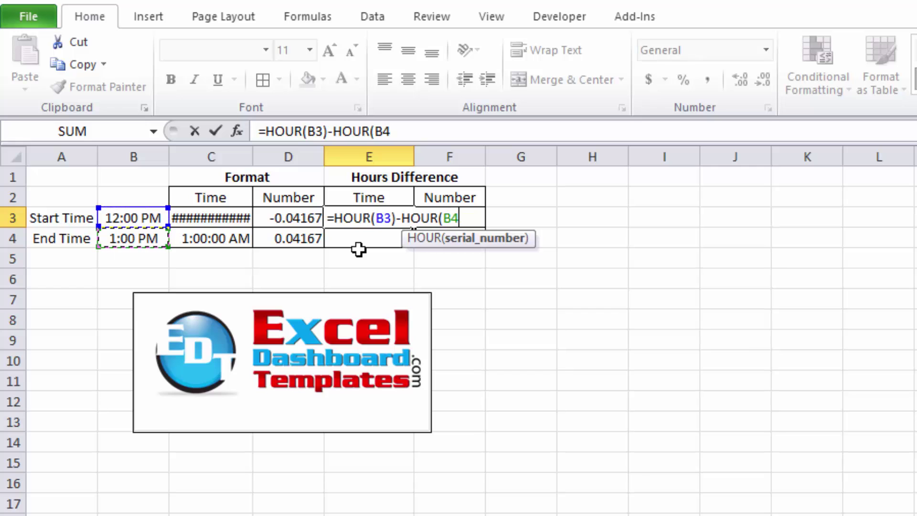
pyautogui.write(')')
pyautogui.press('Return')
pyautogui.press('Up')
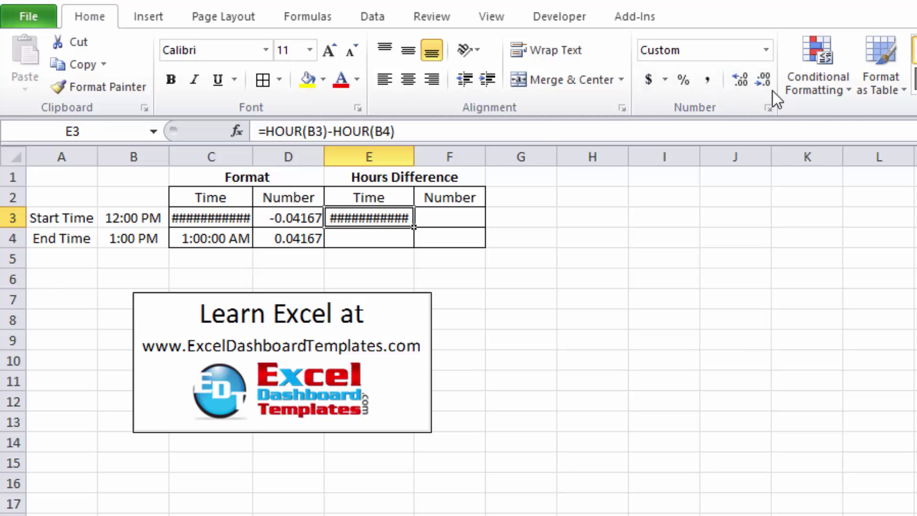
pyautogui.click(767, 45)
pyautogui.click(695, 125)
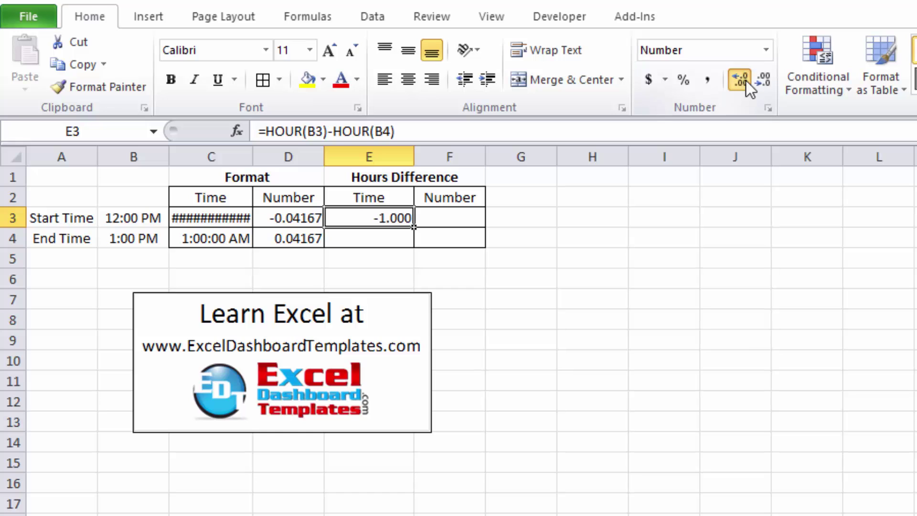
# Enter the formula =HOUR(B4)-HOUR(B3) in E4
pyautogui.click(380, 242)
pyautogui.write('=hou')
pyautogui.press('Tab')
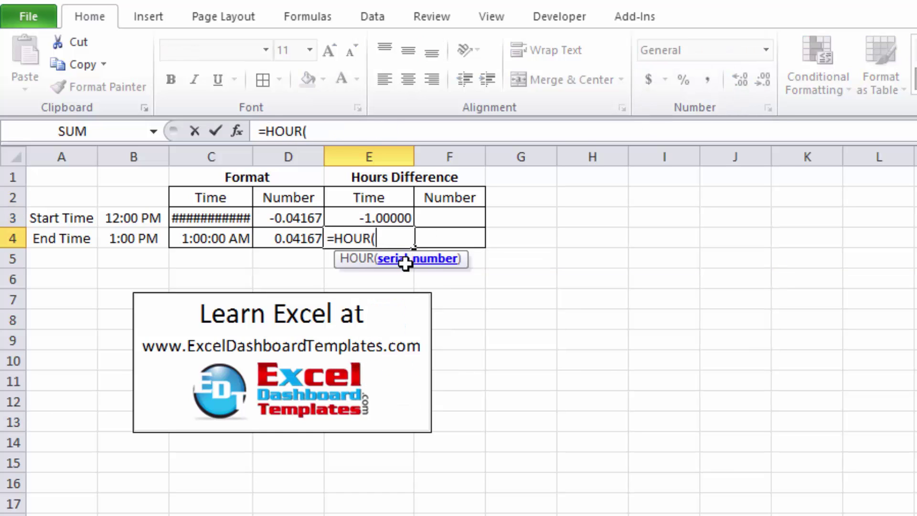
pyautogui.press('Left')
pyautogui.press('Left')
pyautogui.press('Left')
pyautogui.write('-')
pyautogui.press('Left')
pyautogui.press('Left')
pyautogui.press('Left')
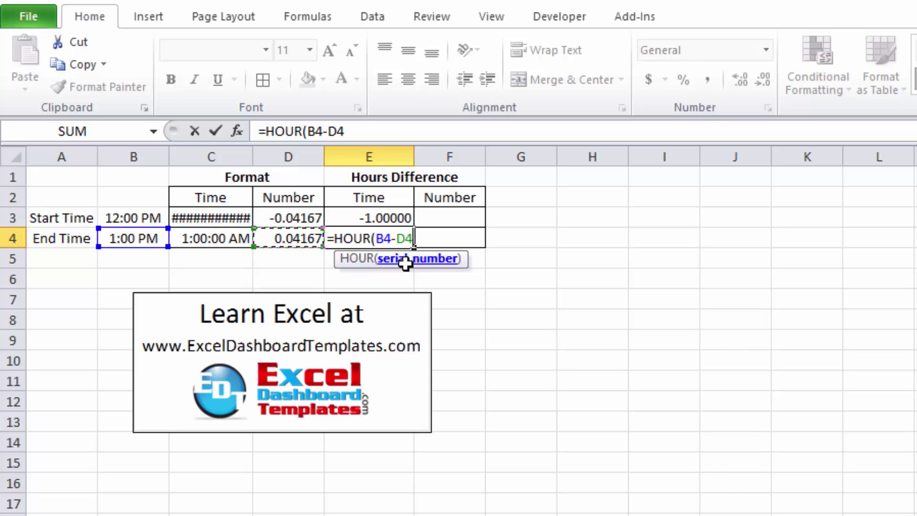
pyautogui.press('Up')
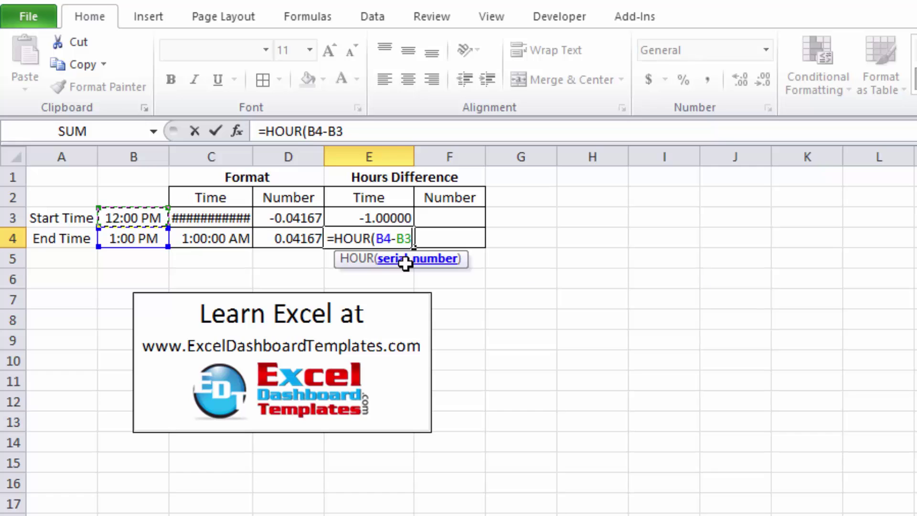
pyautogui.press('BackSpace')
pyautogui.press('BackSpace')
pyautogui.press('BackSpace')
pyautogui.write(')-')
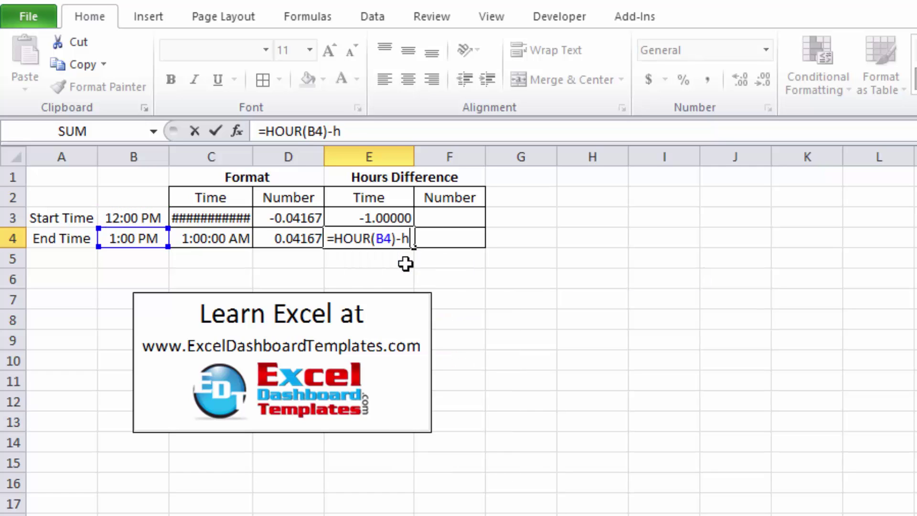
pyautogui.write('hour')
pyautogui.press('Tab')
pyautogui.press('Left')
pyautogui.press('Left')
pyautogui.press('Left')
pyautogui.press('Up')
pyautogui.write(')')
pyautogui.press('Return')
pyautogui.press('Up')
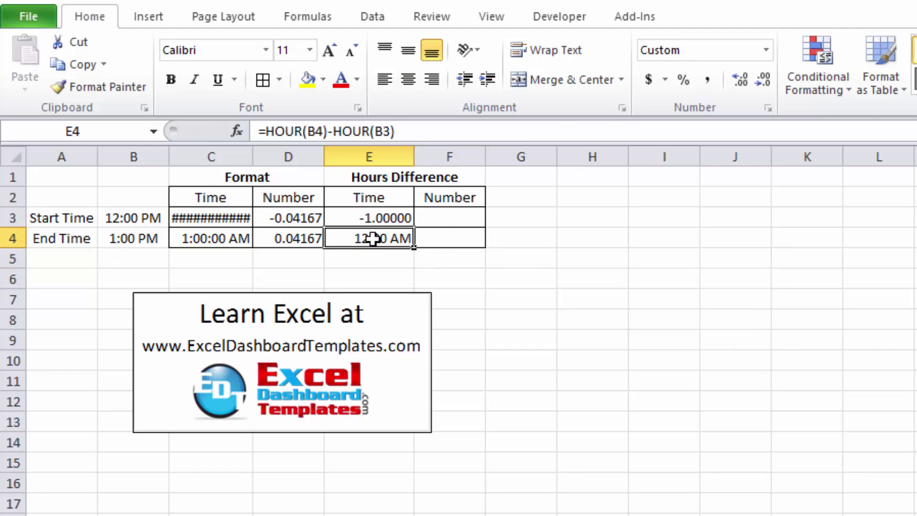
# Apply Comma Style, then Number format to E4 so it shows 1.00000
pyautogui.click(708, 78)
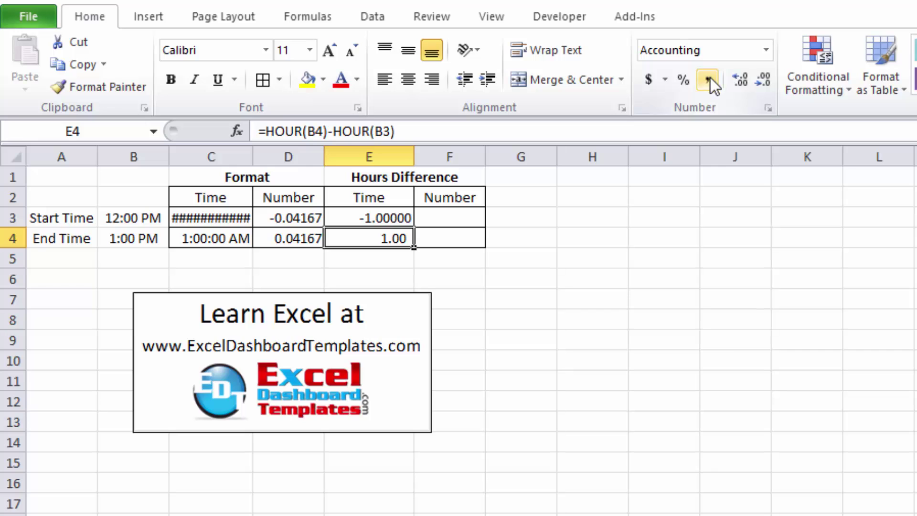
pyautogui.click(765, 50)
pyautogui.click(678, 118)
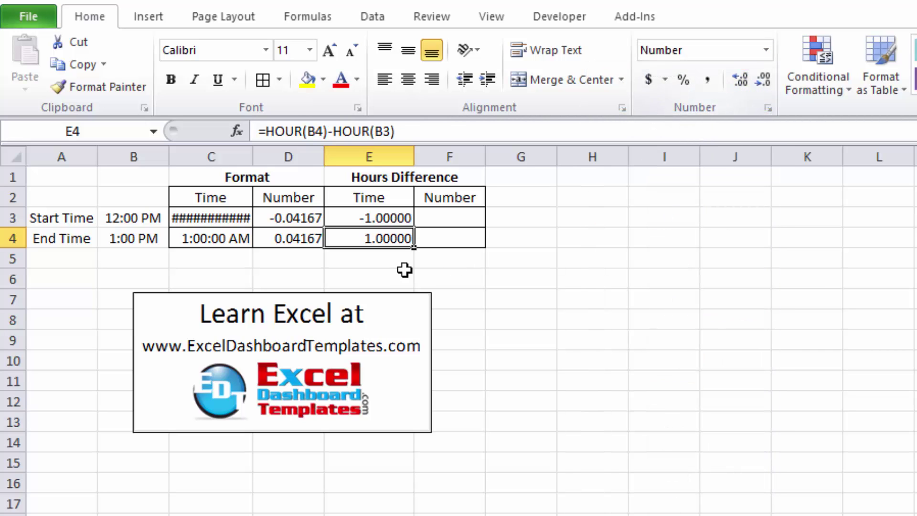
pyautogui.moveTo(393, 217); pyautogui.dragTo(399, 235)
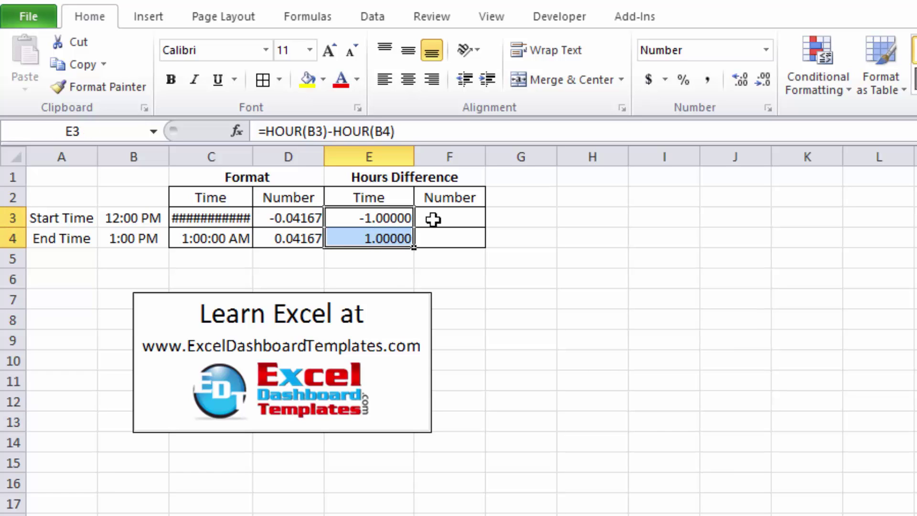
pyautogui.click(381, 223)
pyautogui.click(380, 234)
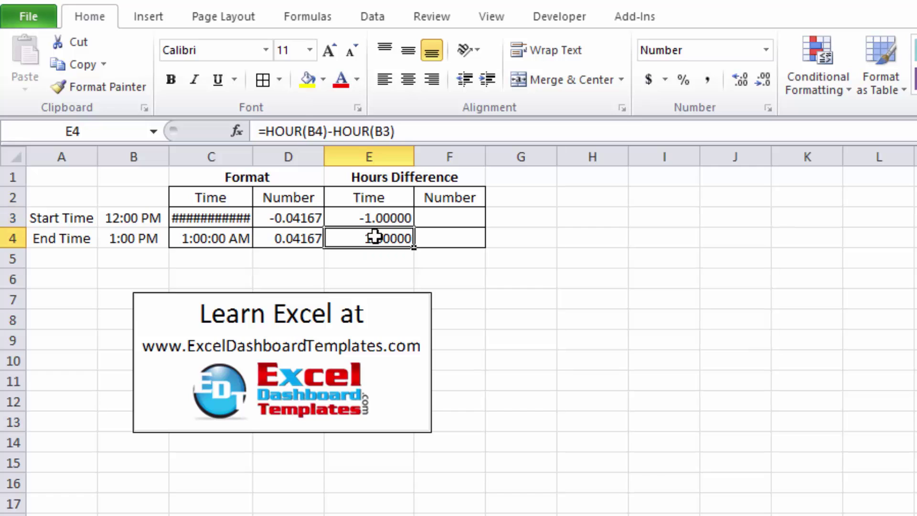
pyautogui.doubleClick(294, 130)
pyautogui.doubleClick(351, 131)
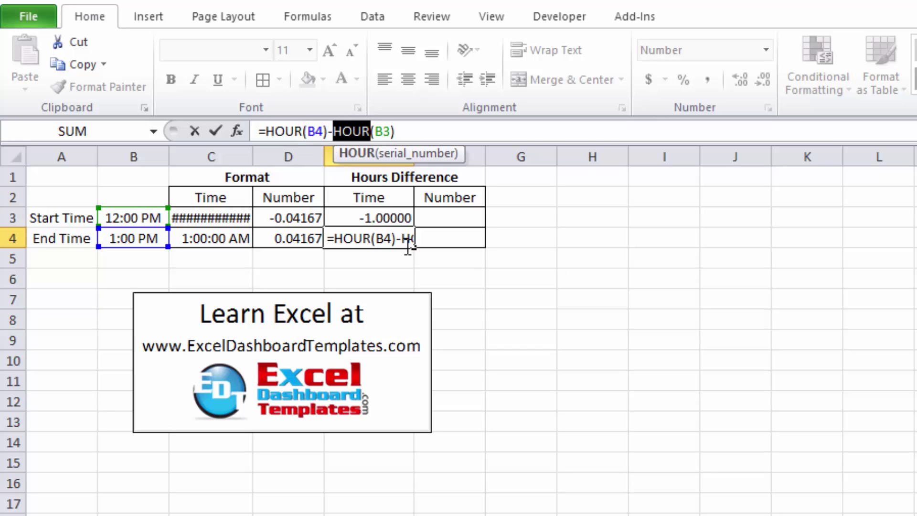
pyautogui.press('Escape')
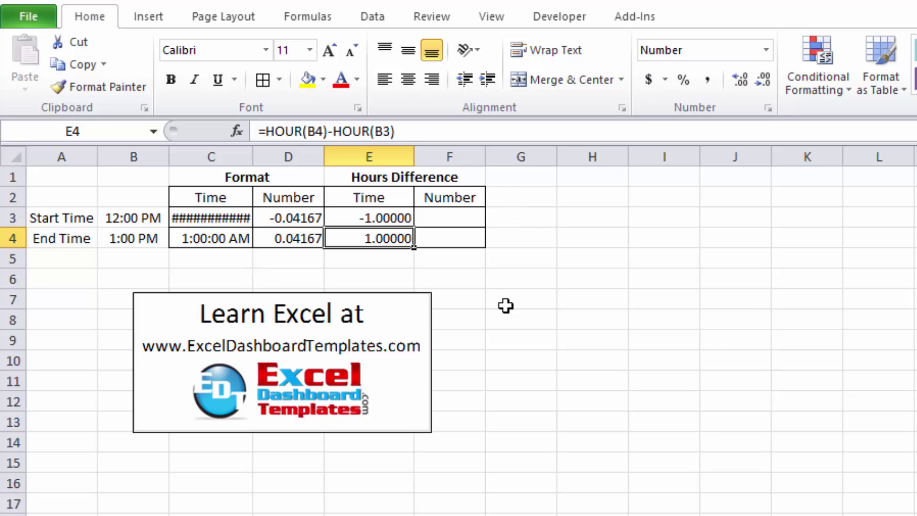
pyautogui.click(394, 280)
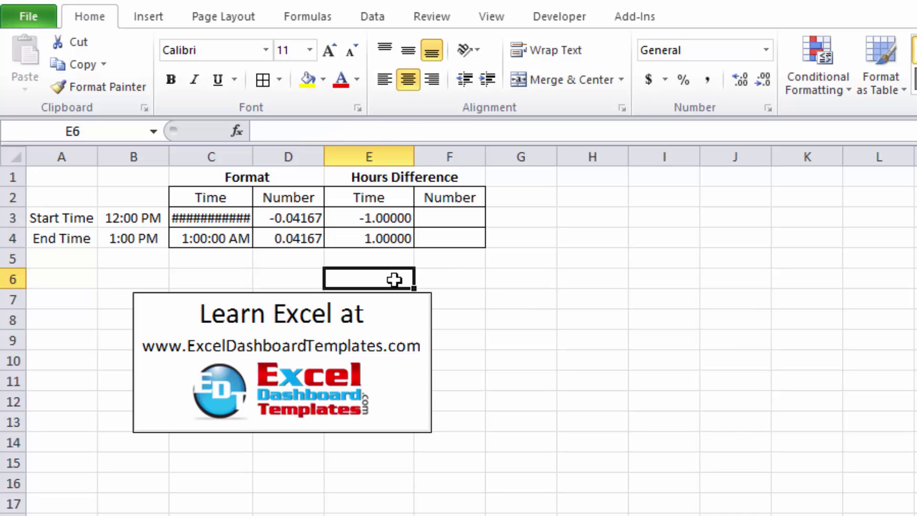
pyautogui.click(128, 215)
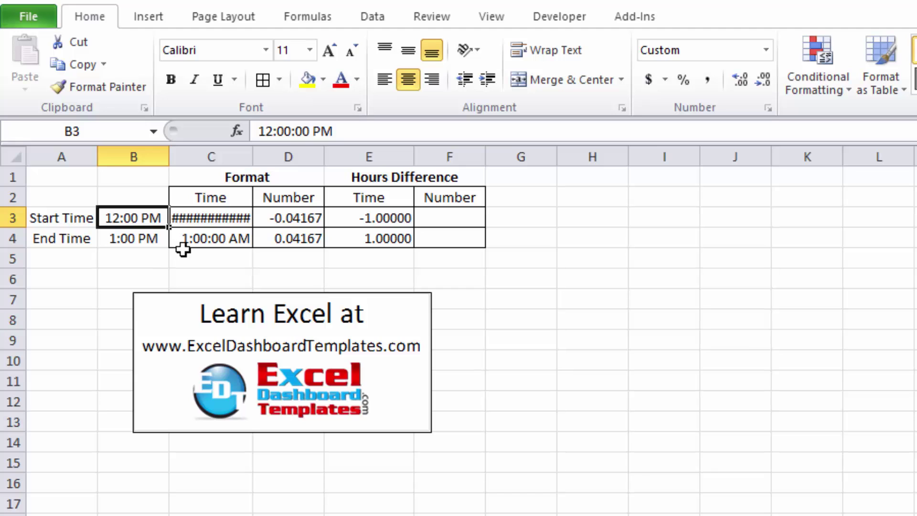
pyautogui.click(233, 224)
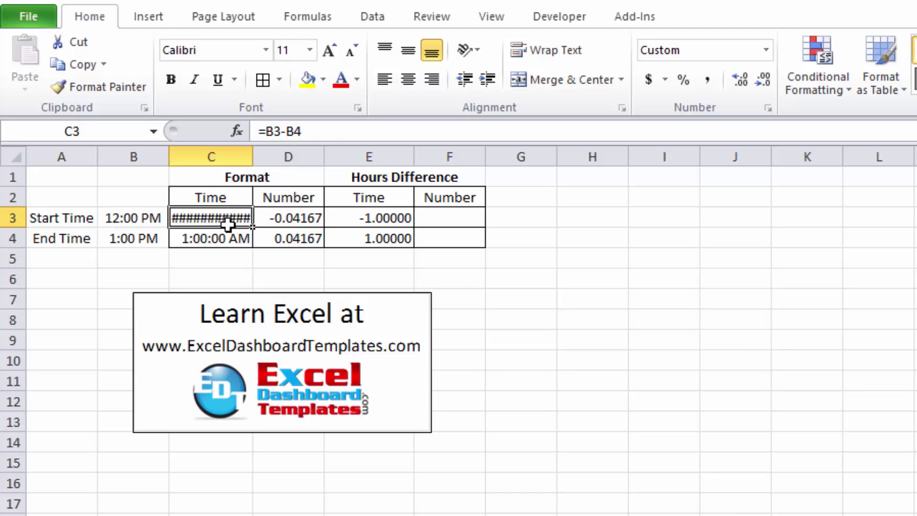
pyautogui.click(766, 50)
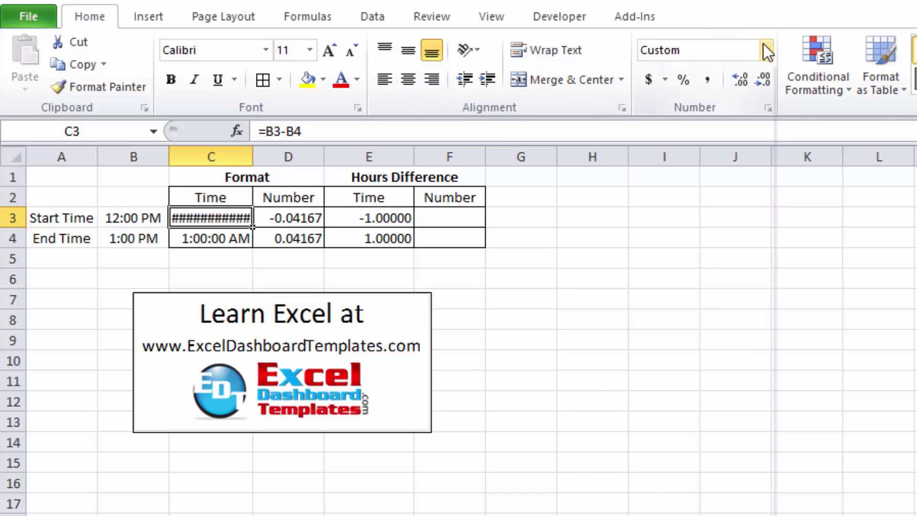
pyautogui.click(437, 224)
pyautogui.click(448, 220)
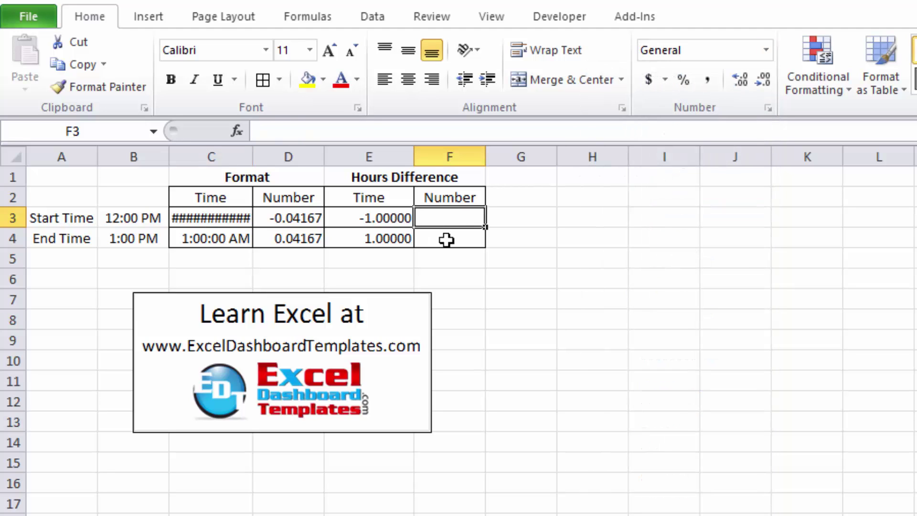
pyautogui.click(358, 221)
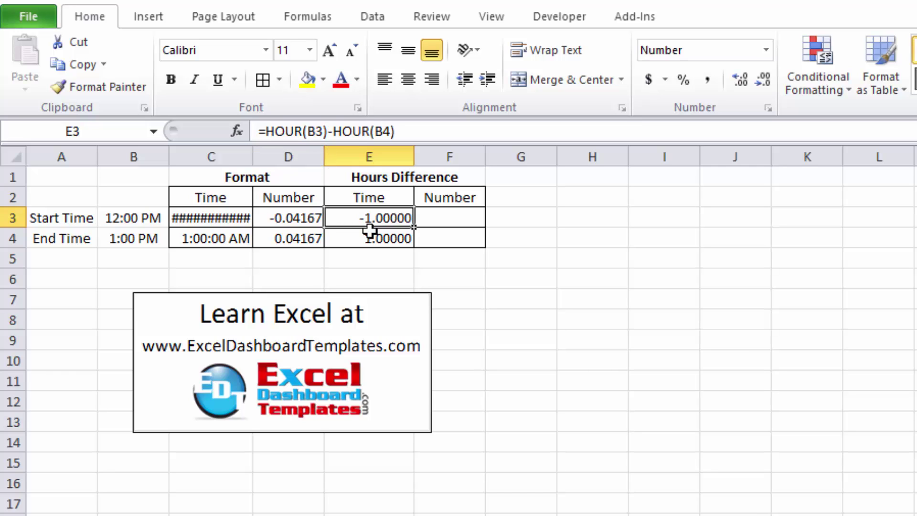
pyautogui.click(288, 134)
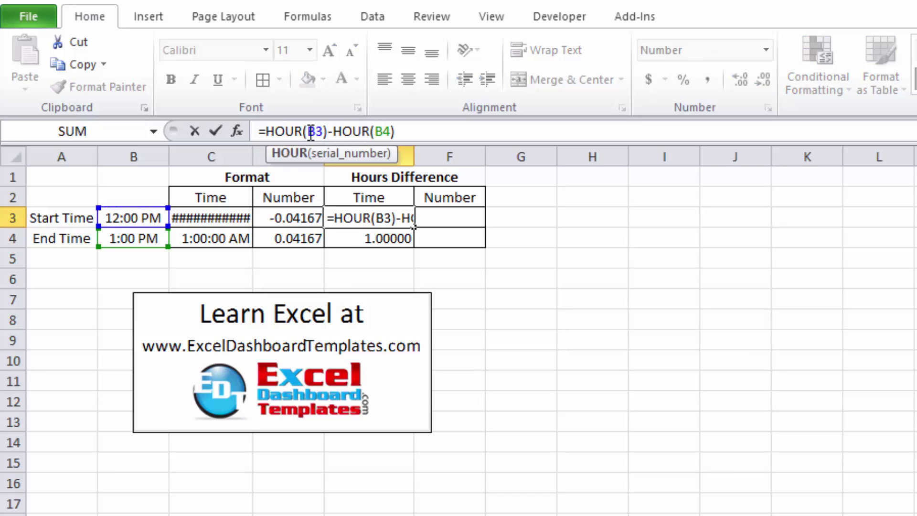
pyautogui.click(352, 132)
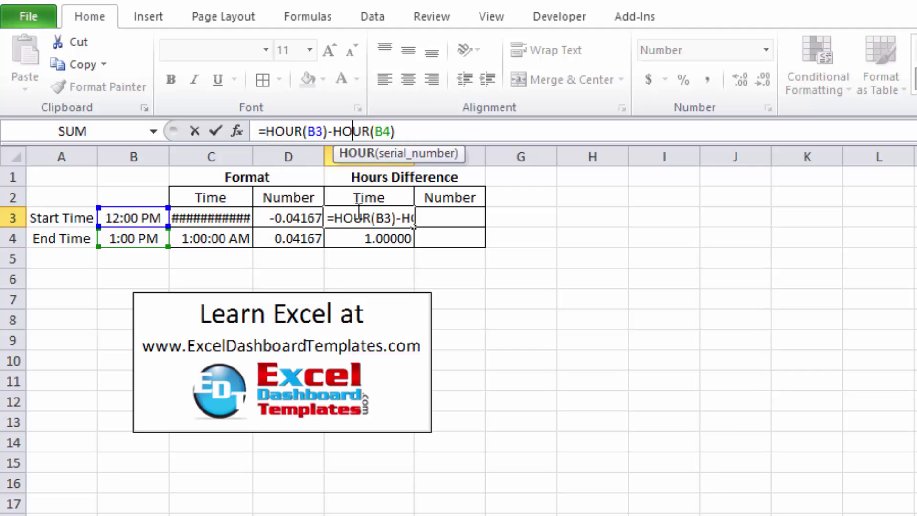
pyautogui.hotkey('ctrl', 'Return')
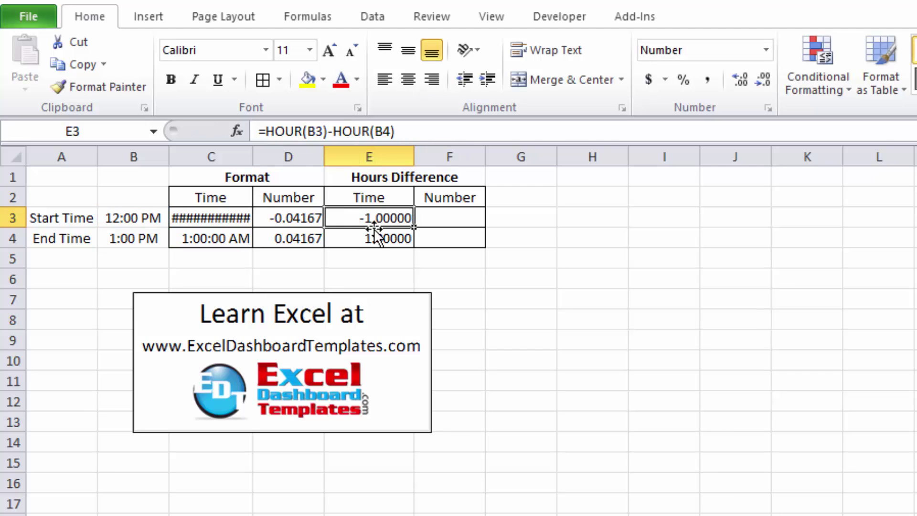